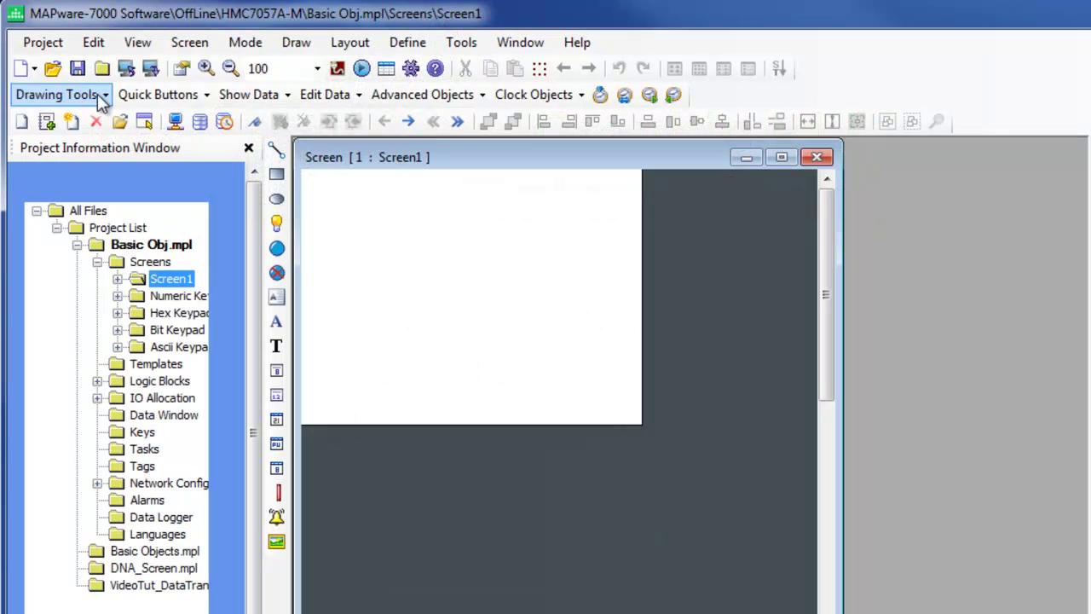
Step: Show the Drawing Tools list: Selector, Line, Rectangle, Ellipse, Rounded Rectangle, Multilingual Text, Picture and Text
{"action": "left_click", "coordinate": [97, 94]}
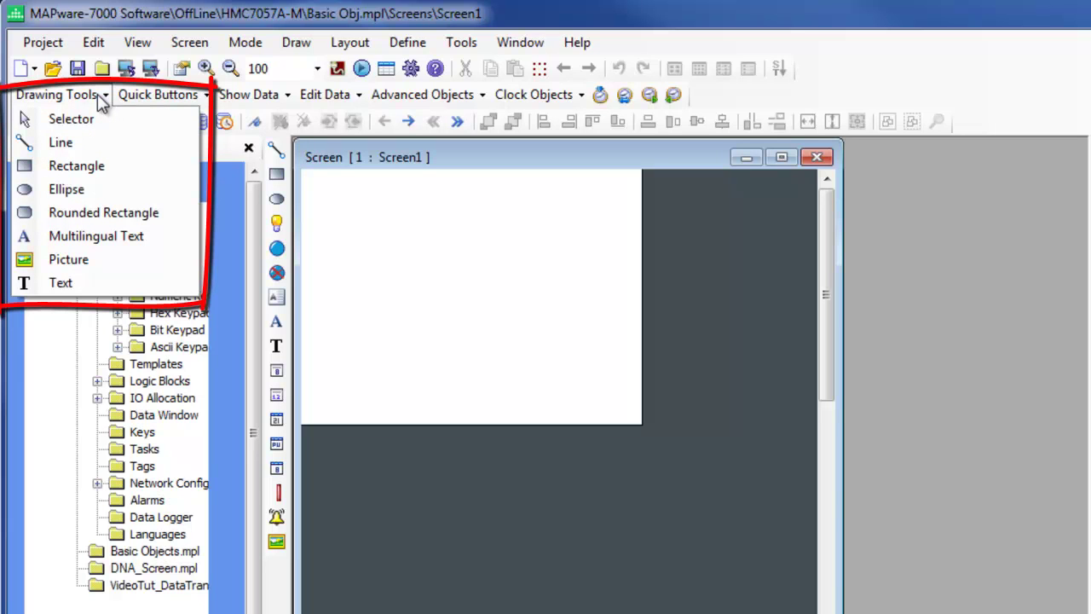
Step: Draw a horizontal, a vertical and a diagonal line on Screen1
{"action": "left_click", "coordinate": [89, 141]}
{"action": "left_click_drag", "start_coordinate": [498, 220], "coordinate": [568, 220]}
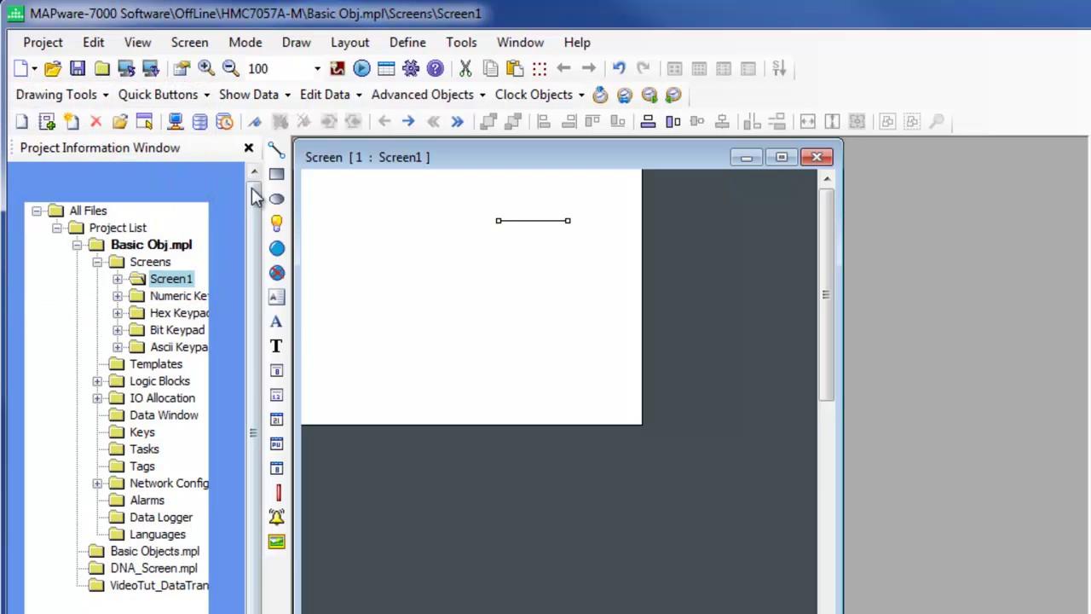
{"action": "left_click", "coordinate": [277, 149]}
{"action": "left_click_drag", "start_coordinate": [454, 230], "coordinate": [453, 322]}
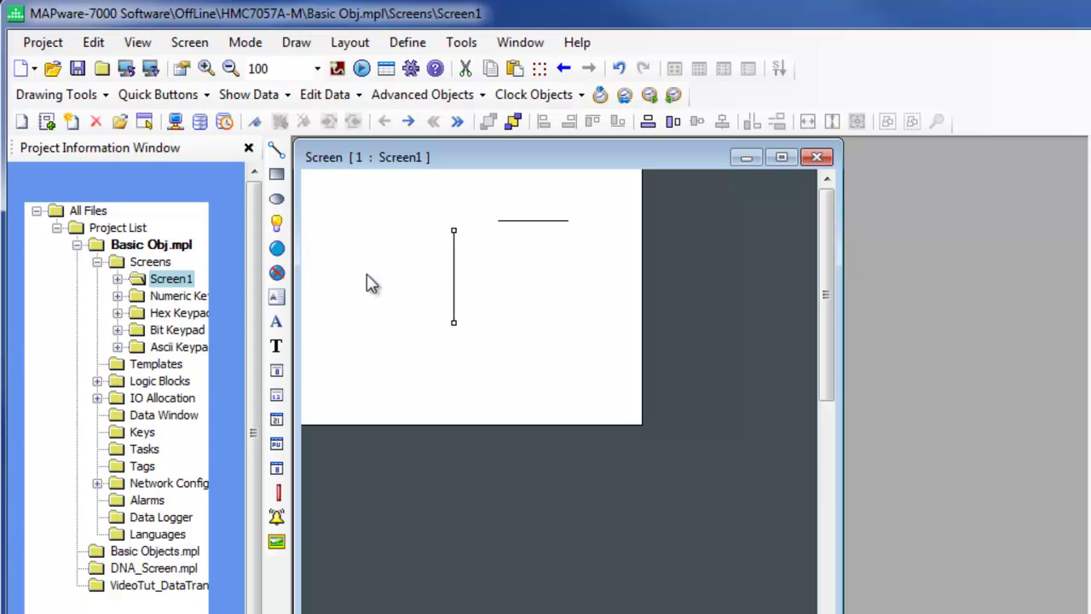
{"action": "left_click", "coordinate": [276, 149]}
{"action": "left_click_drag", "start_coordinate": [473, 230], "coordinate": [556, 298]}
Step: Add a rectangle joining the lines, an ellipse below it and a rounded rectangle to its right
{"action": "left_click_drag", "start_coordinate": [424, 203], "coordinate": [515, 258]}
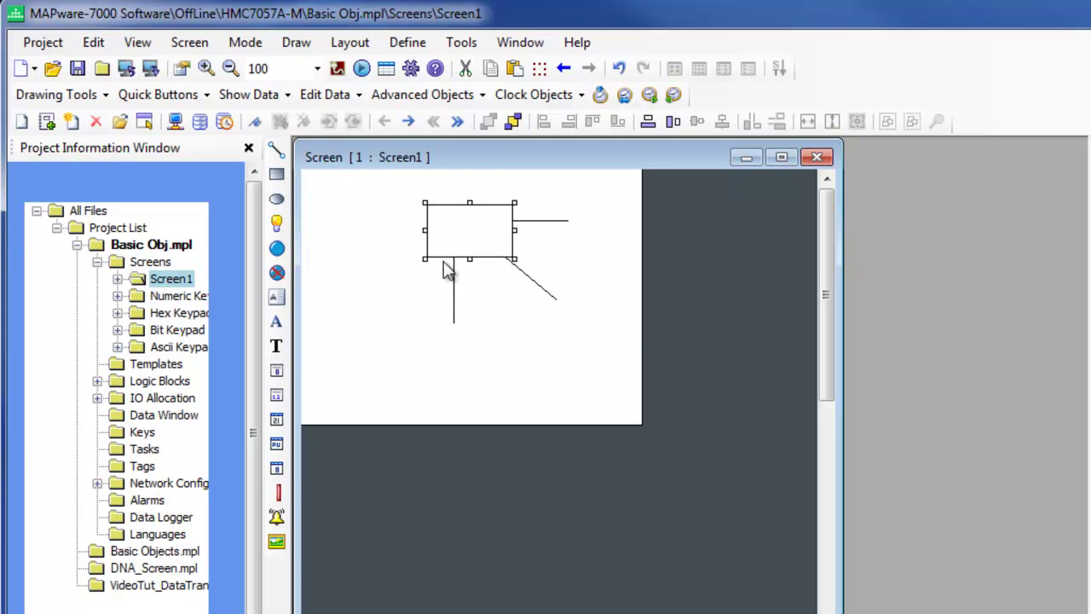
{"action": "left_click", "coordinate": [276, 198]}
{"action": "left_click_drag", "start_coordinate": [417, 294], "coordinate": [498, 351]}
{"action": "left_click", "coordinate": [95, 94]}
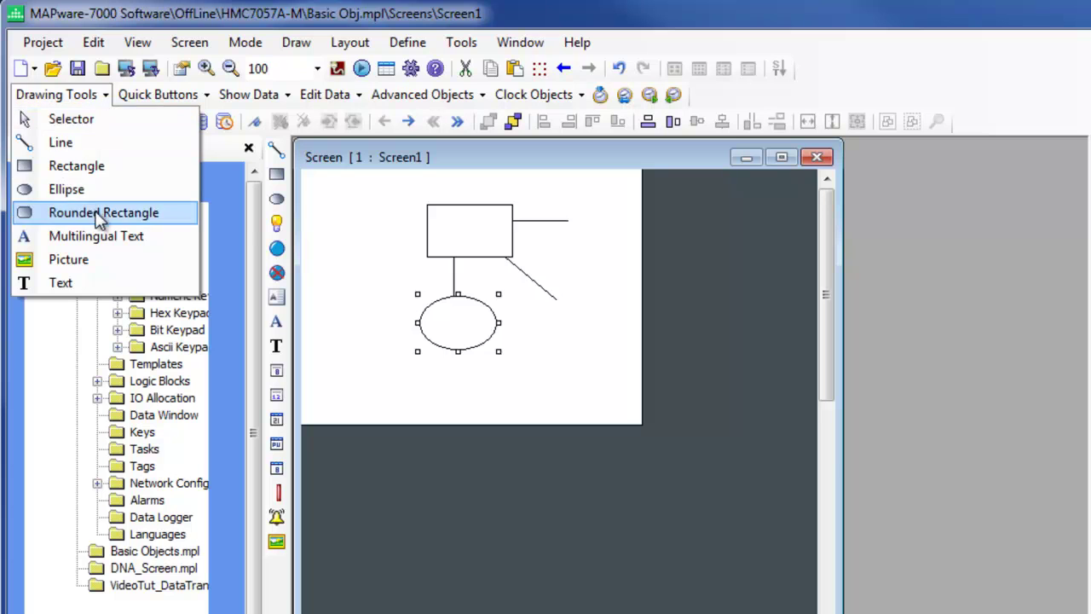
{"action": "left_click", "coordinate": [90, 210]}
{"action": "left_click_drag", "start_coordinate": [539, 205], "coordinate": [614, 266]}
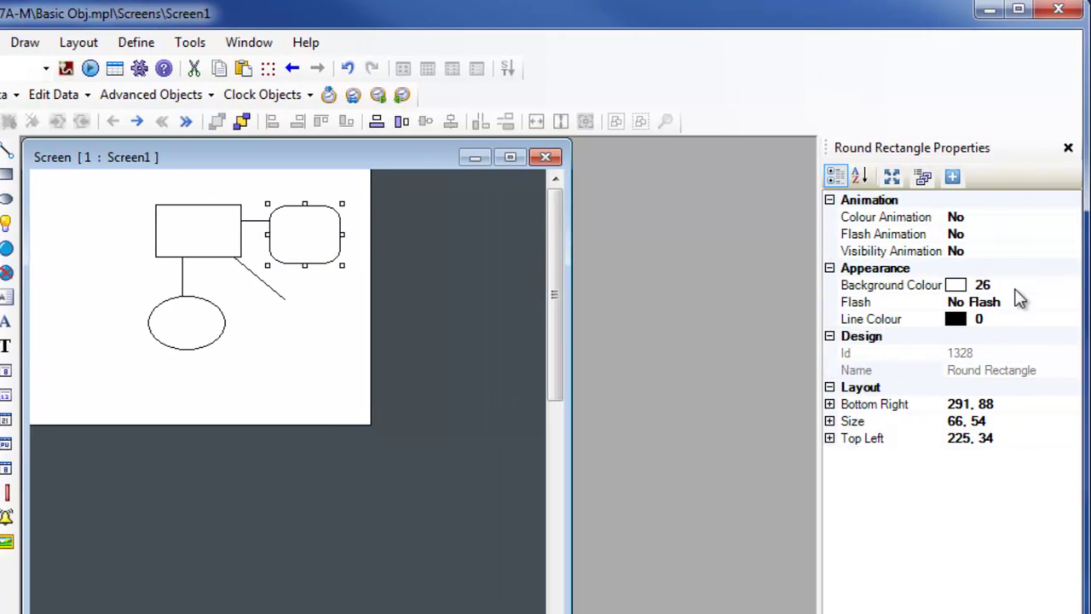
Step: Fill the rounded rectangle's background with salmon
{"action": "left_click", "coordinate": [1090, 290]}
{"action": "left_click", "coordinate": [1071, 287]}
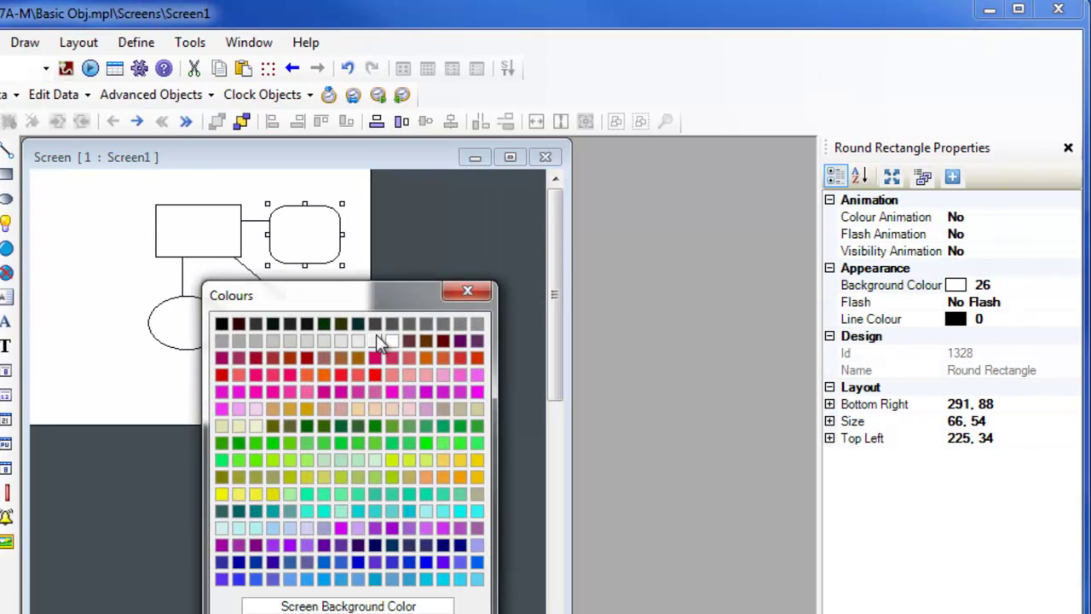
{"action": "left_click", "coordinate": [397, 374]}
Step: Fill the ellipse's background with green (colour 122)
{"action": "left_click", "coordinate": [209, 334]}
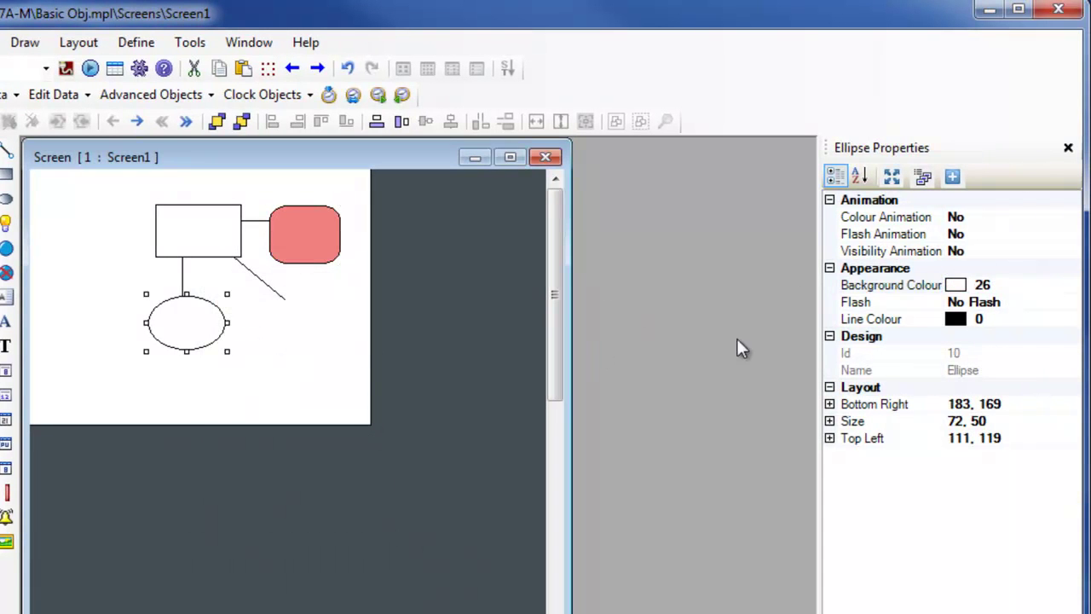
{"action": "left_click", "coordinate": [1016, 287]}
{"action": "left_click", "coordinate": [1072, 288]}
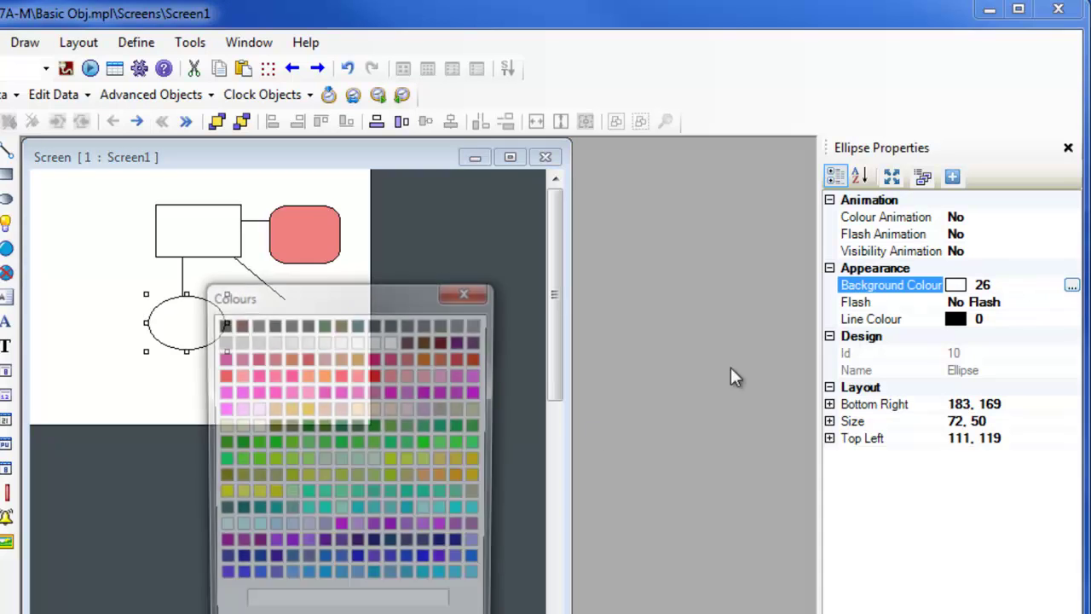
{"action": "left_click", "coordinate": [392, 452]}
Step: Make the ellipse flash at Flash-Medium with an orange line colour (54)
{"action": "left_click", "coordinate": [1069, 302]}
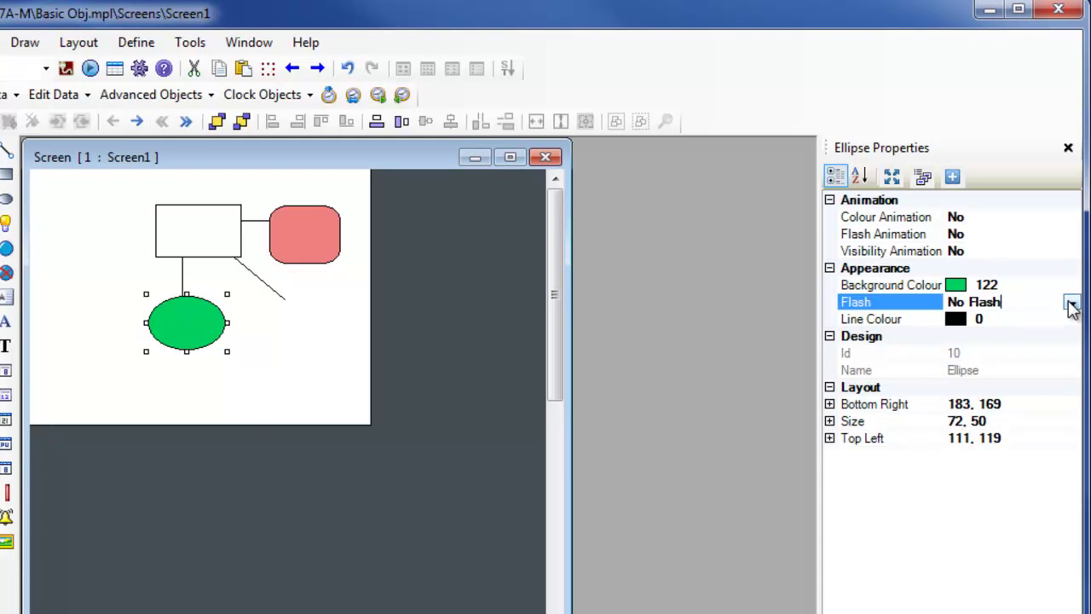
{"action": "left_click", "coordinate": [1072, 304]}
{"action": "left_click", "coordinate": [1052, 353]}
{"action": "left_click", "coordinate": [1023, 319]}
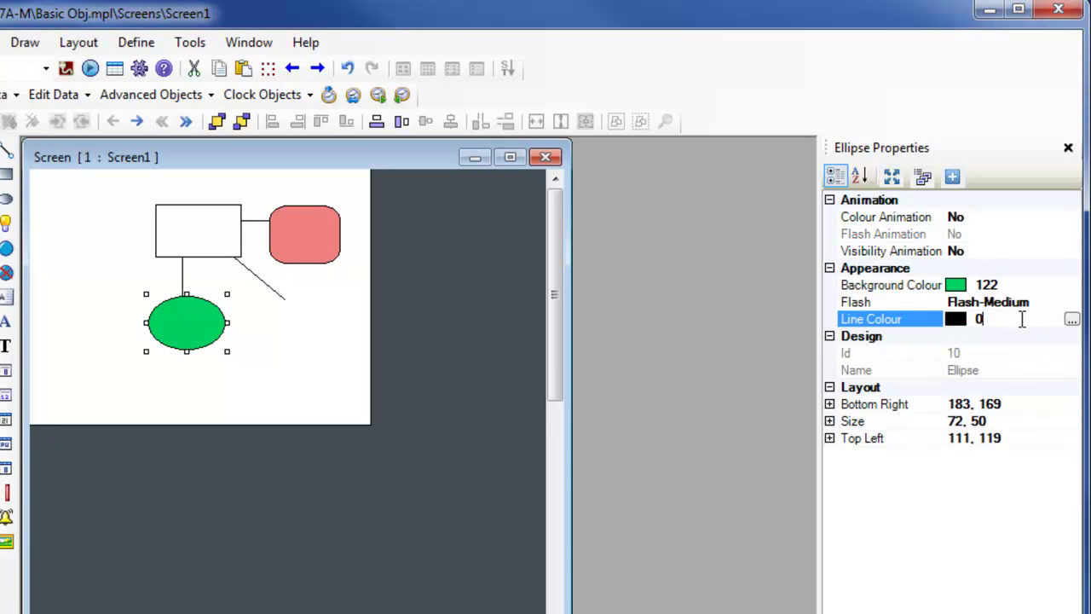
{"action": "left_click", "coordinate": [1072, 320]}
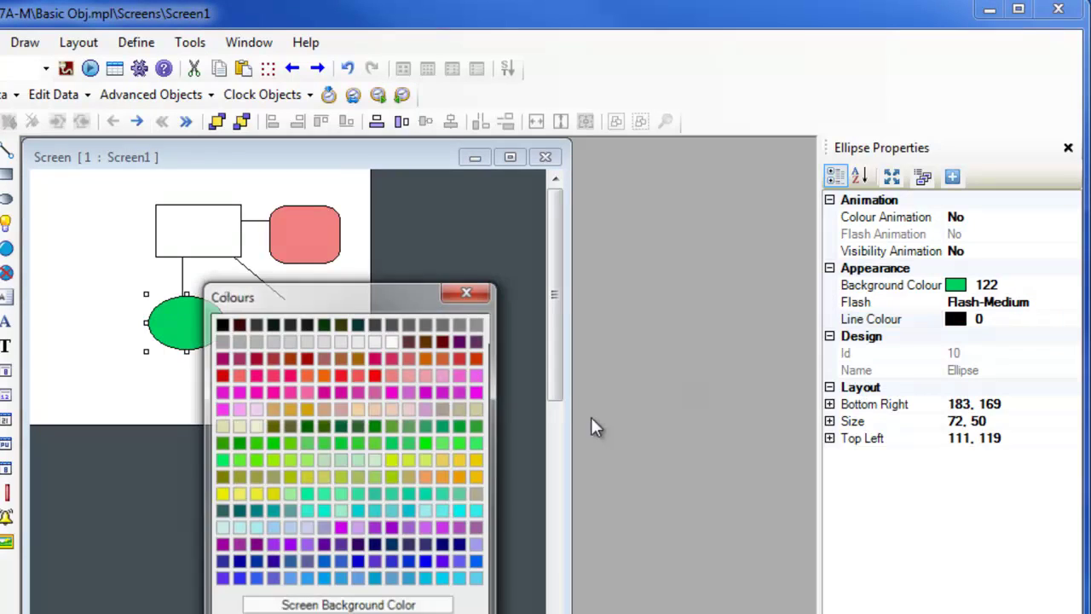
{"action": "left_click", "coordinate": [321, 372]}
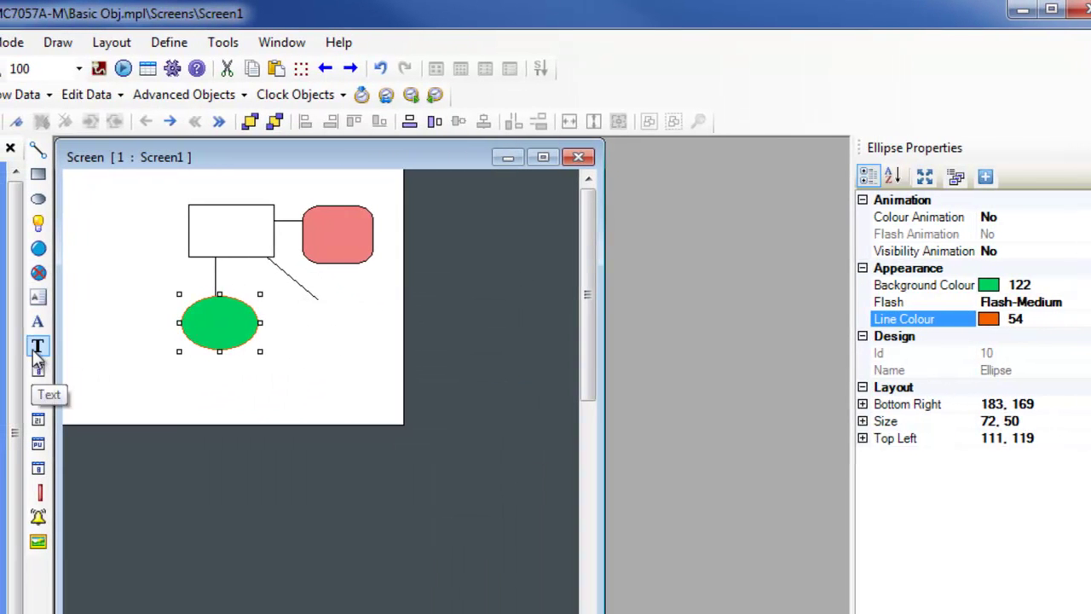
Step: Place a text object inside the rectangle reading 'Rectangle'
{"action": "left_click", "coordinate": [9, 345]}
{"action": "left_click", "coordinate": [203, 230]}
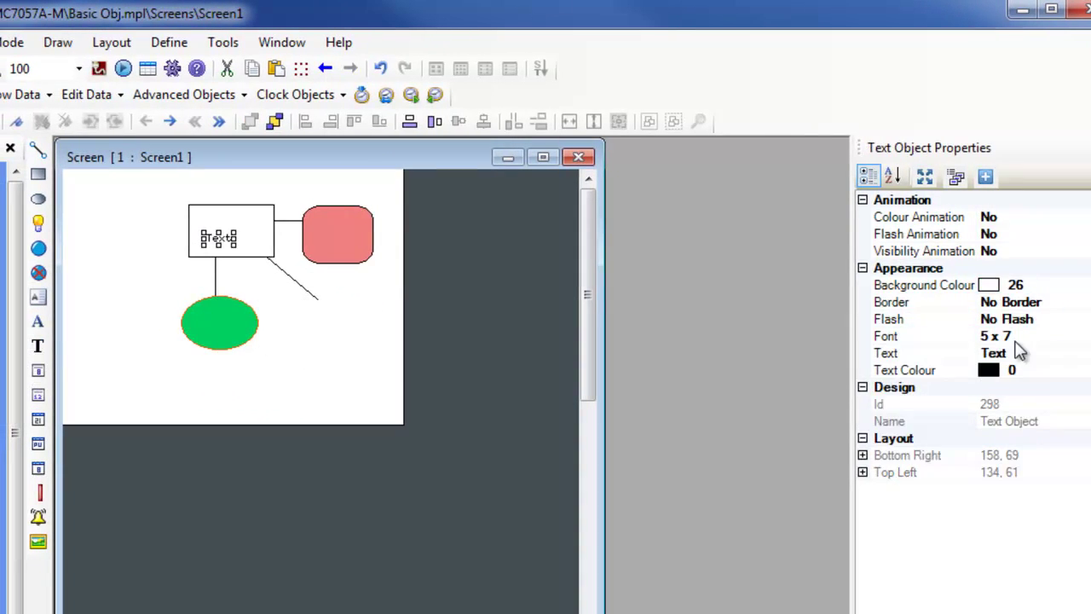
{"action": "left_click", "coordinate": [1014, 353]}
{"action": "type", "text": "Rectangle"}
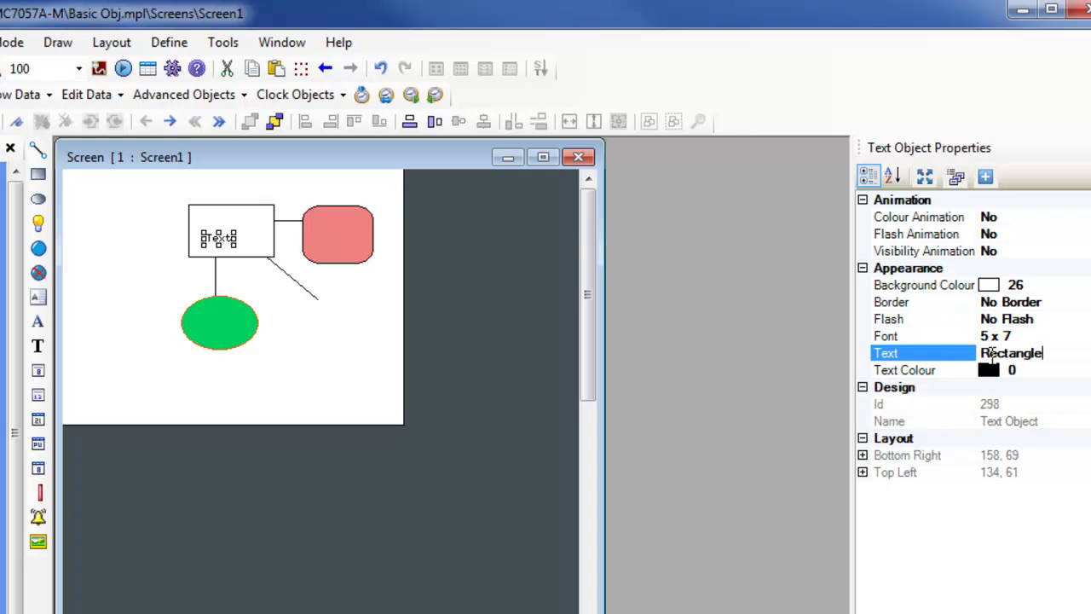
{"action": "key", "text": "Return"}
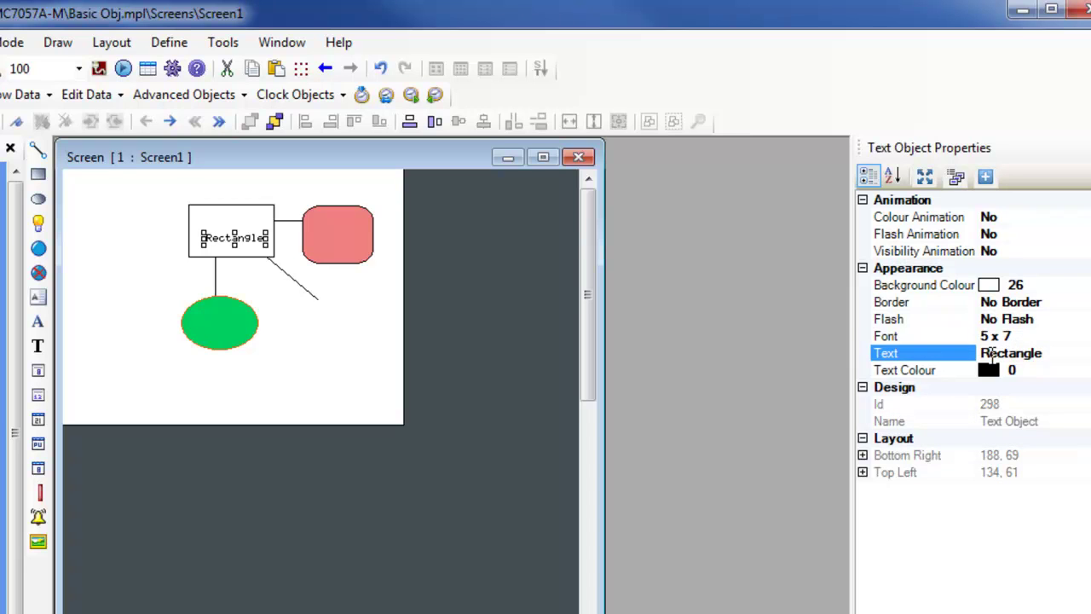
Step: Place a 'Sample Text' multilingual label onto the rounded rectangle
{"action": "left_click", "coordinate": [37, 321]}
{"action": "left_click", "coordinate": [316, 232]}
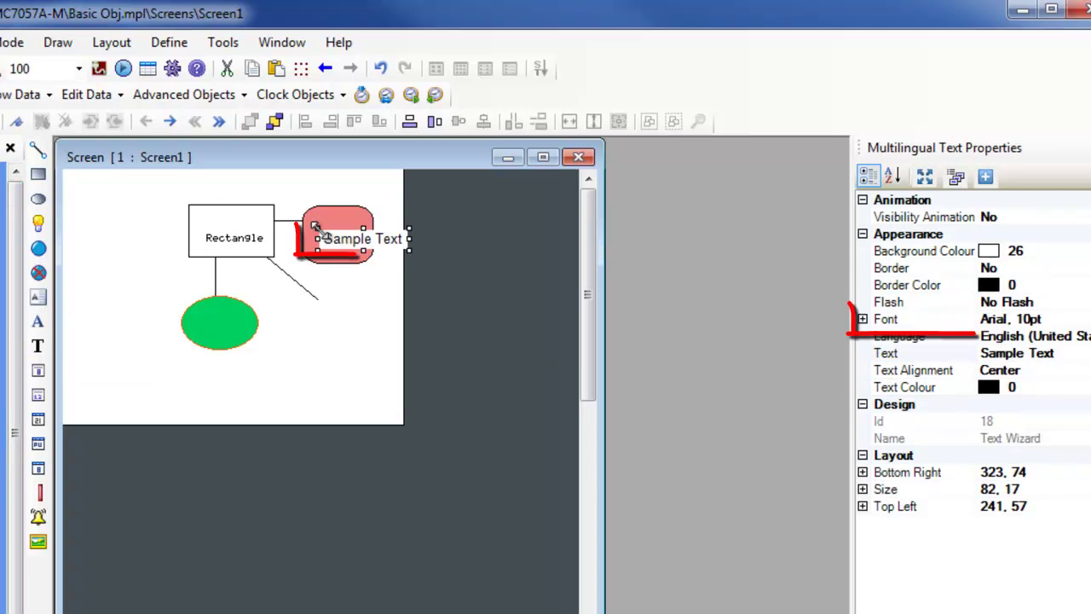
{"action": "left_click_drag", "start_coordinate": [340, 244], "coordinate": [329, 245]}
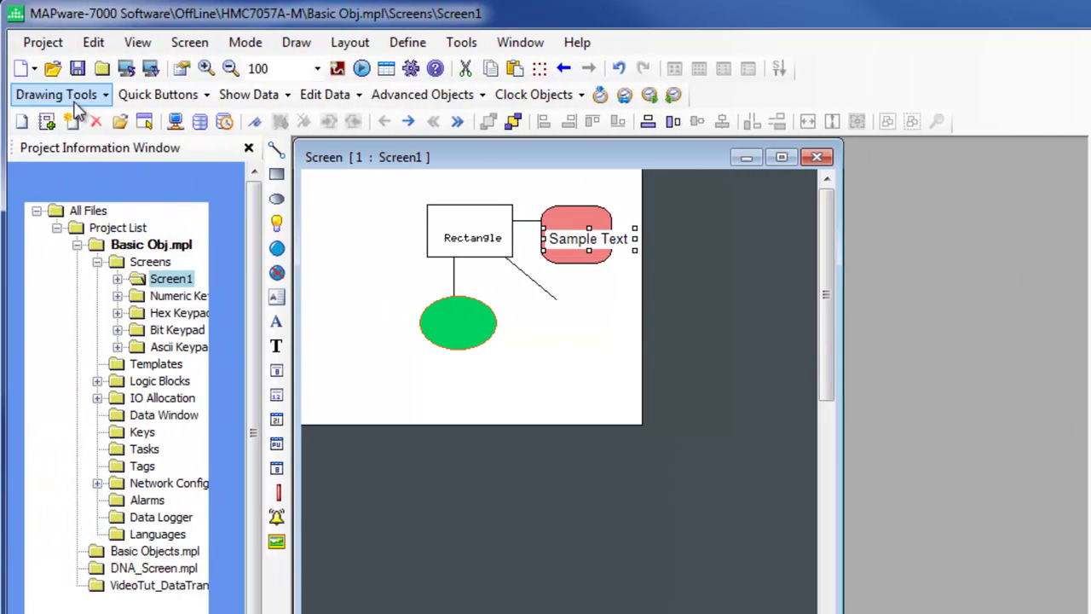
Step: Place a picture object below the ellipse and load the Stores1 crates image into it
{"action": "left_click", "coordinate": [75, 99]}
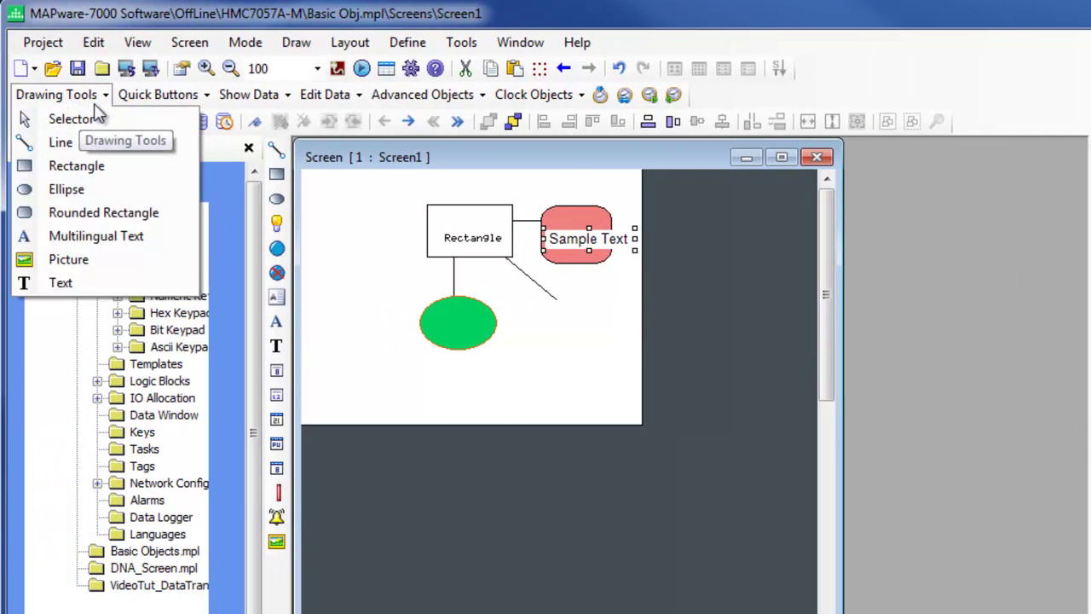
{"action": "left_click", "coordinate": [77, 267]}
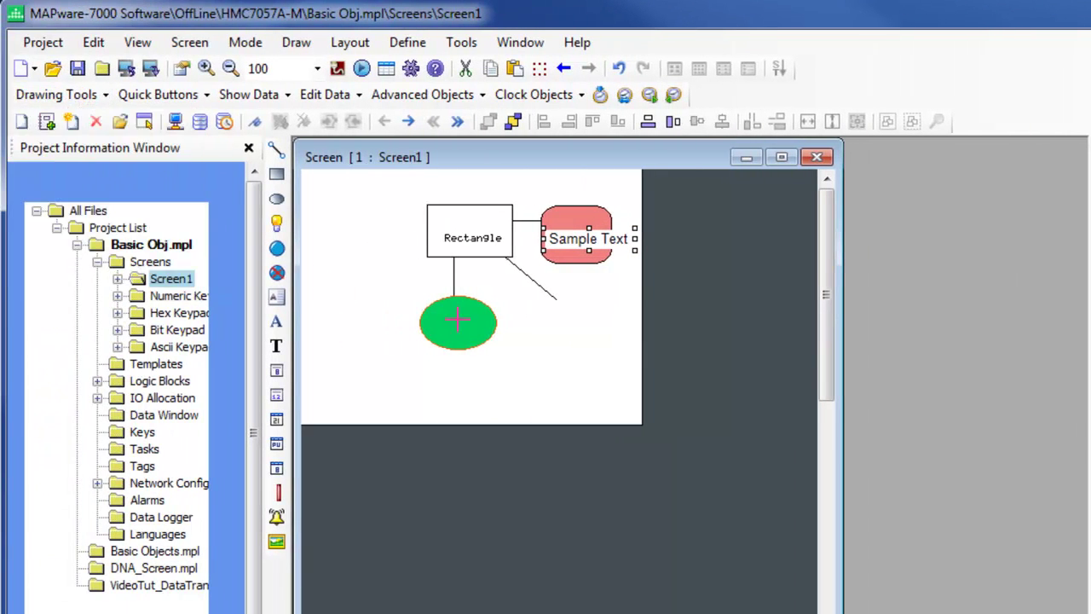
{"action": "left_click", "coordinate": [475, 323]}
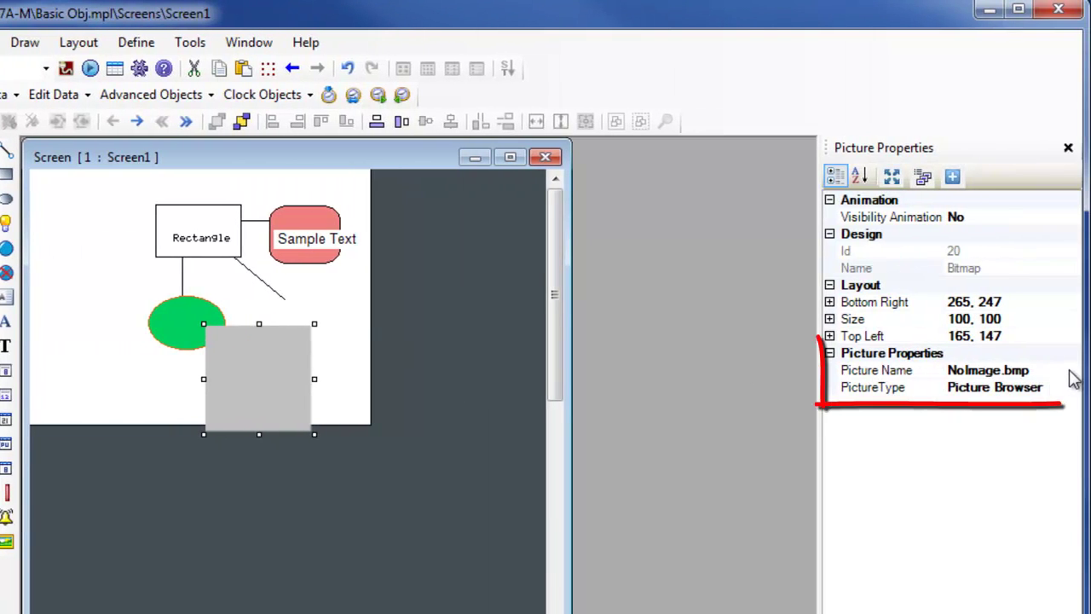
{"action": "left_click", "coordinate": [1081, 377]}
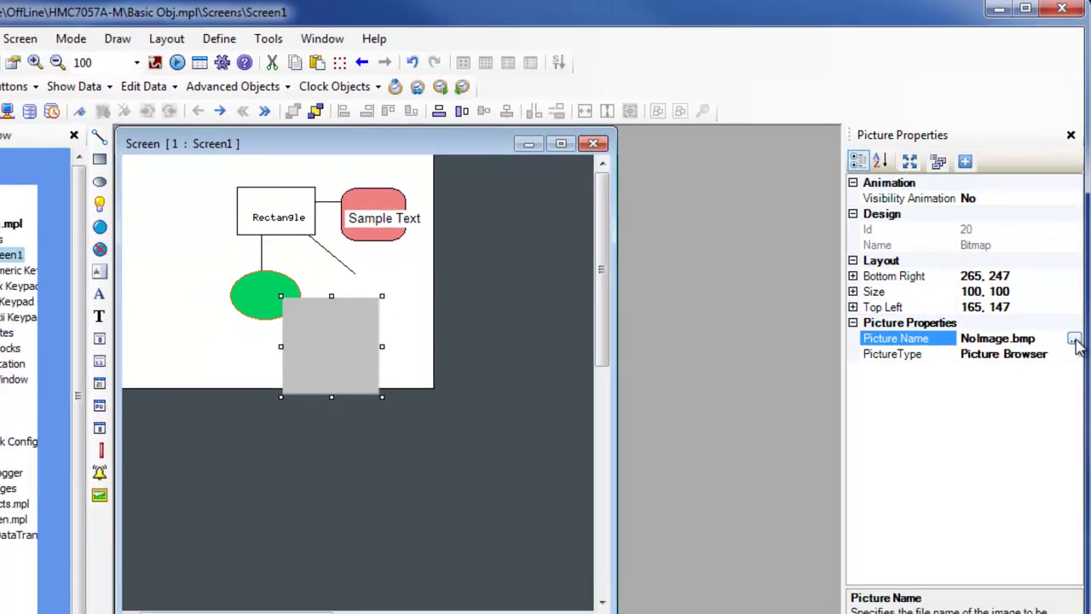
{"action": "left_click", "coordinate": [1074, 339]}
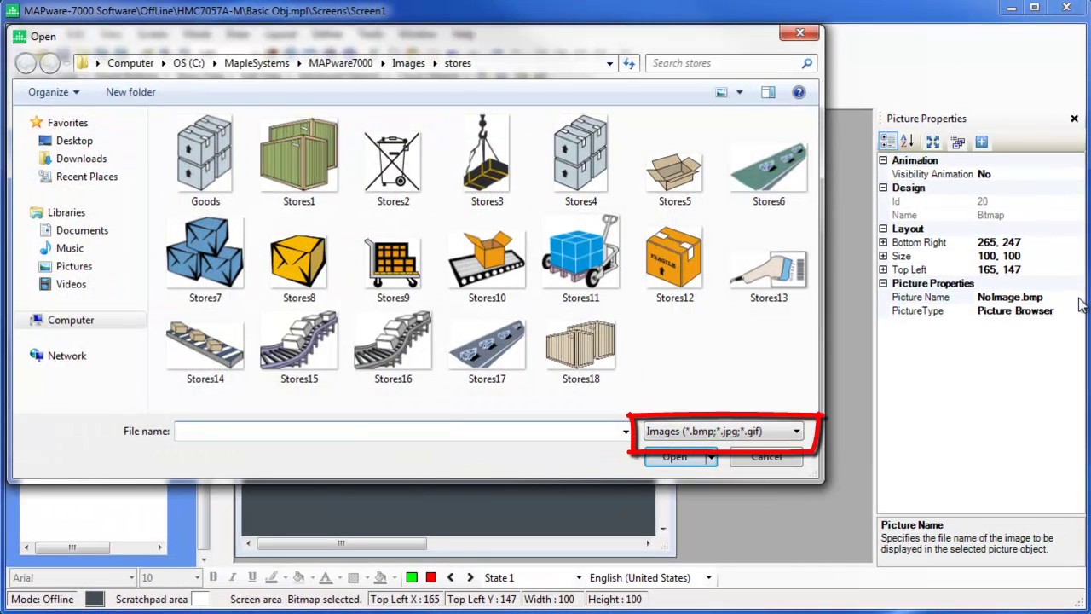
{"action": "left_click", "coordinate": [312, 164]}
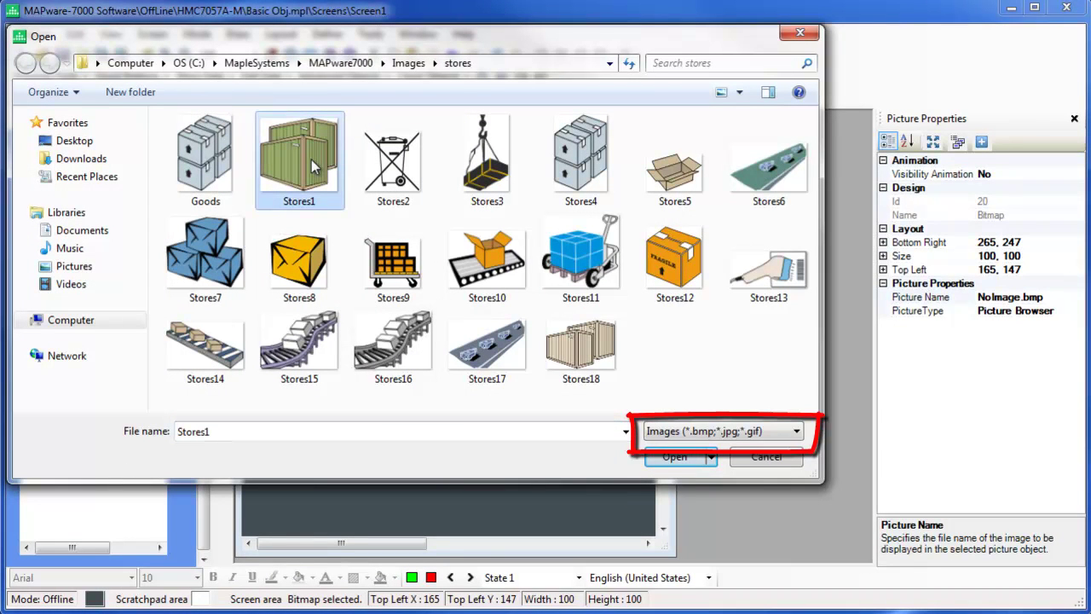
{"action": "left_click", "coordinate": [695, 460]}
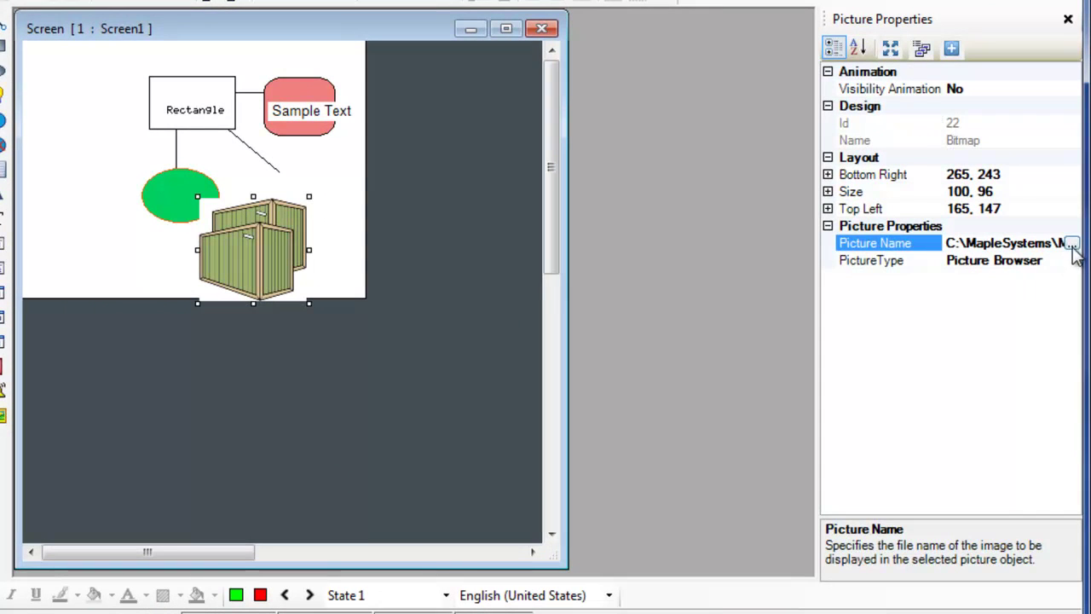
Step: Change the picture's PictureType to Picture Library
{"action": "left_click", "coordinate": [1066, 261]}
{"action": "left_click", "coordinate": [1071, 261]}
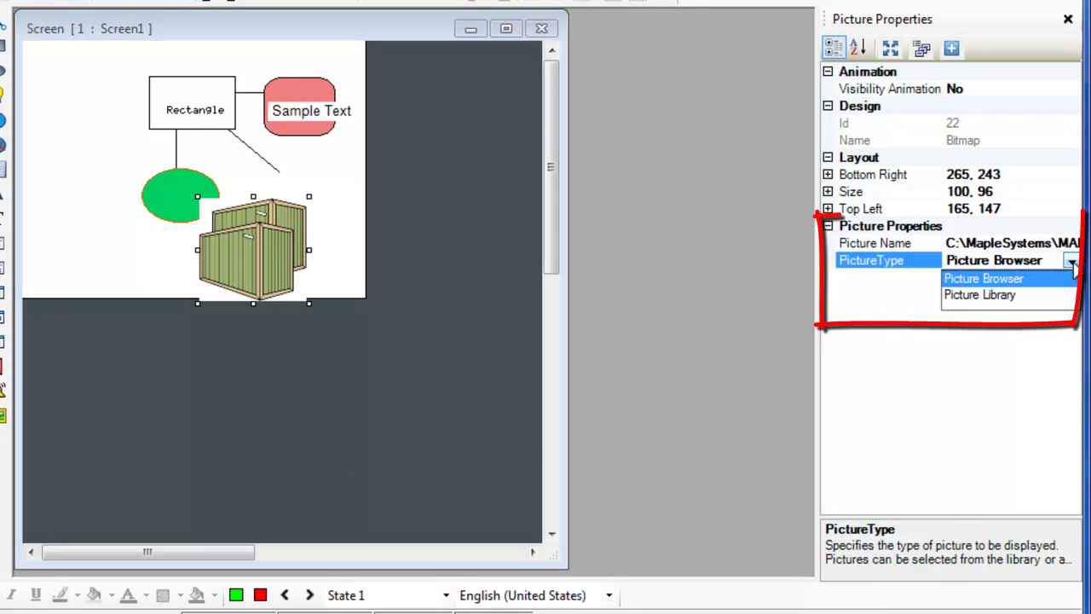
{"action": "left_click", "coordinate": [1042, 295]}
Step: Pick BL0005.bmp from the library, then replace it with the BL0008.bmp fan image
{"action": "left_click", "coordinate": [1072, 243]}
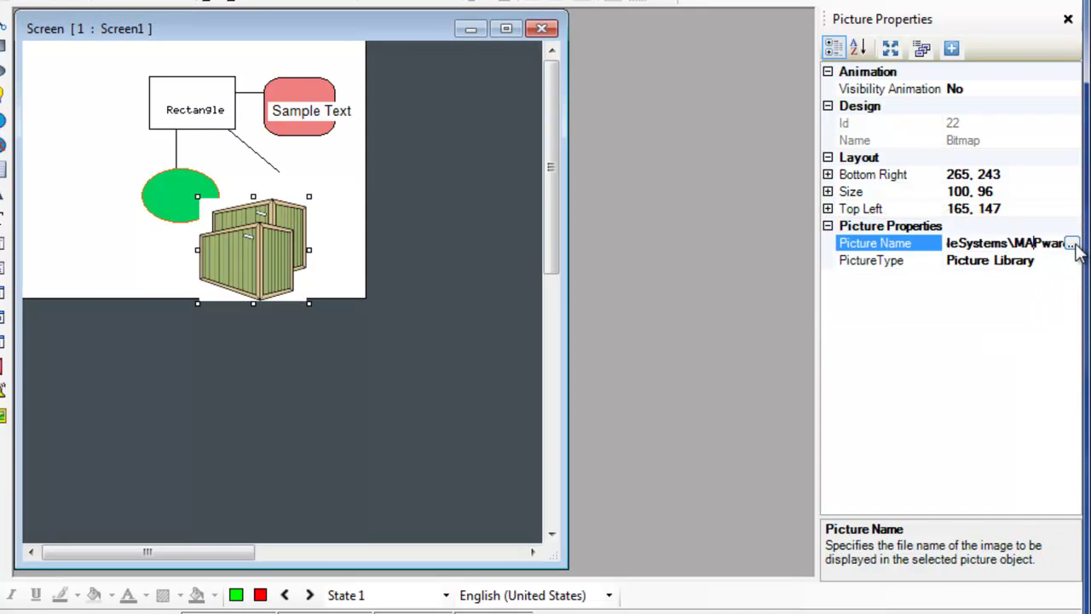
{"action": "left_click", "coordinate": [1072, 243]}
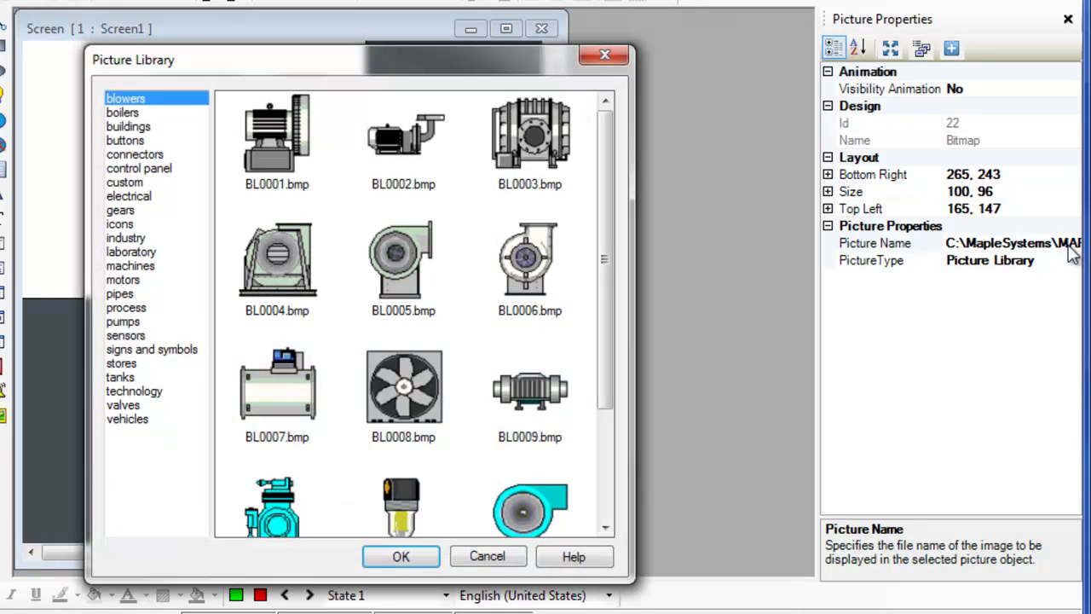
{"action": "double_click", "coordinate": [398, 263]}
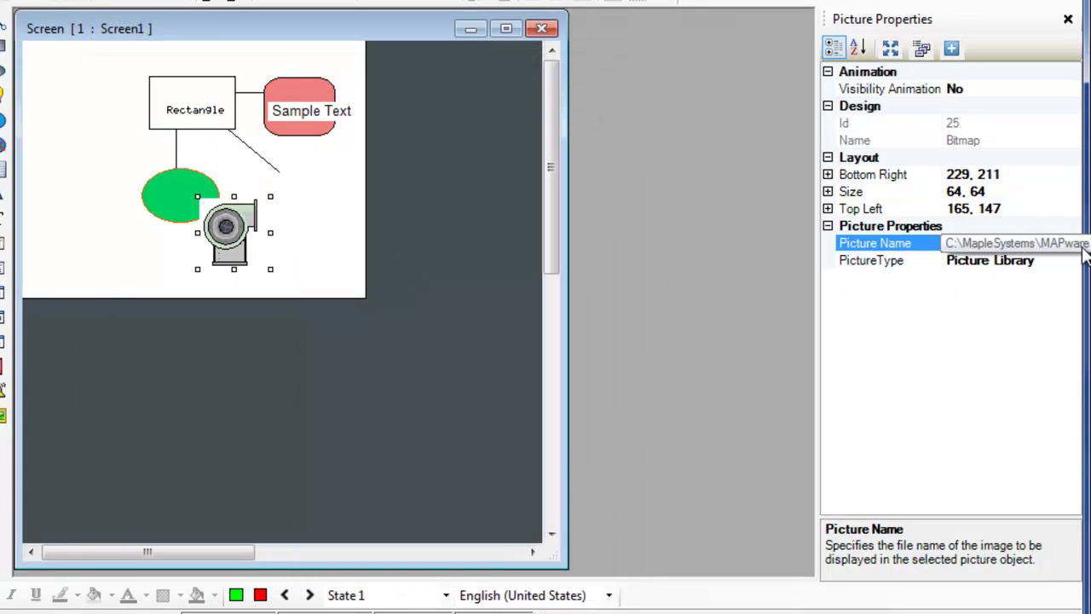
{"action": "left_click", "coordinate": [1073, 244]}
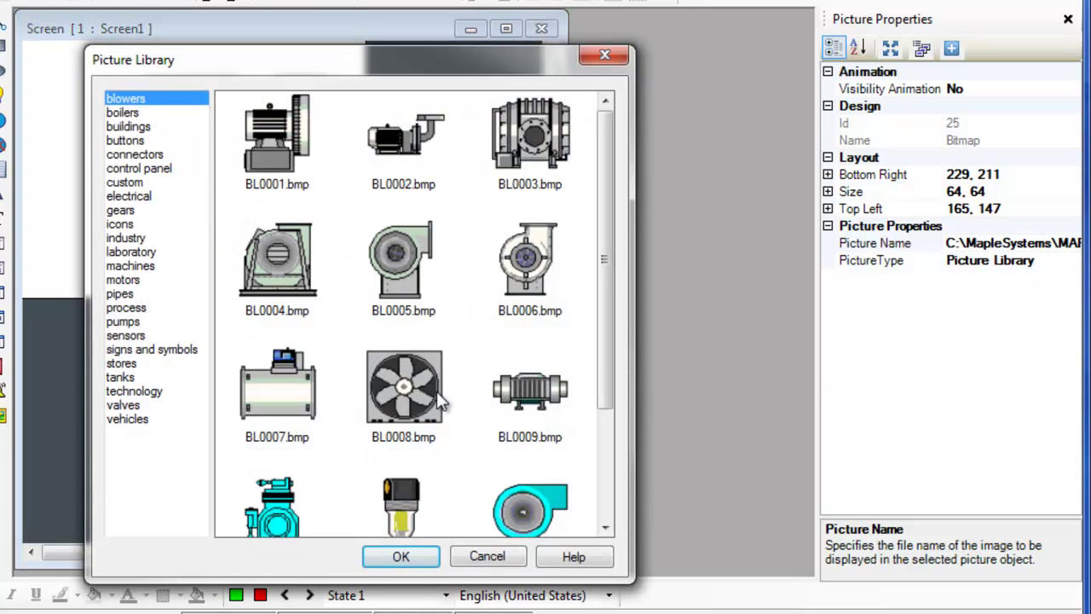
{"action": "left_click", "coordinate": [410, 394]}
{"action": "double_click", "coordinate": [410, 392]}
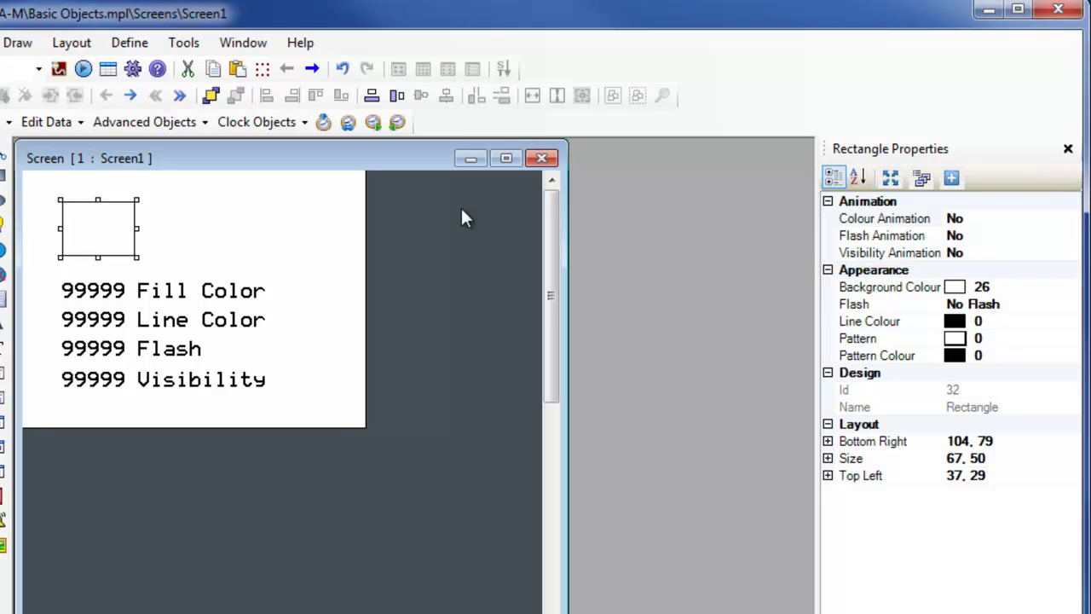
Step: Set the rectangle's Colour Animation to Yes and expand it to show Fill Colour 0 and Line Colour 4095
{"action": "left_click", "coordinate": [993, 218]}
{"action": "left_click", "coordinate": [1071, 219]}
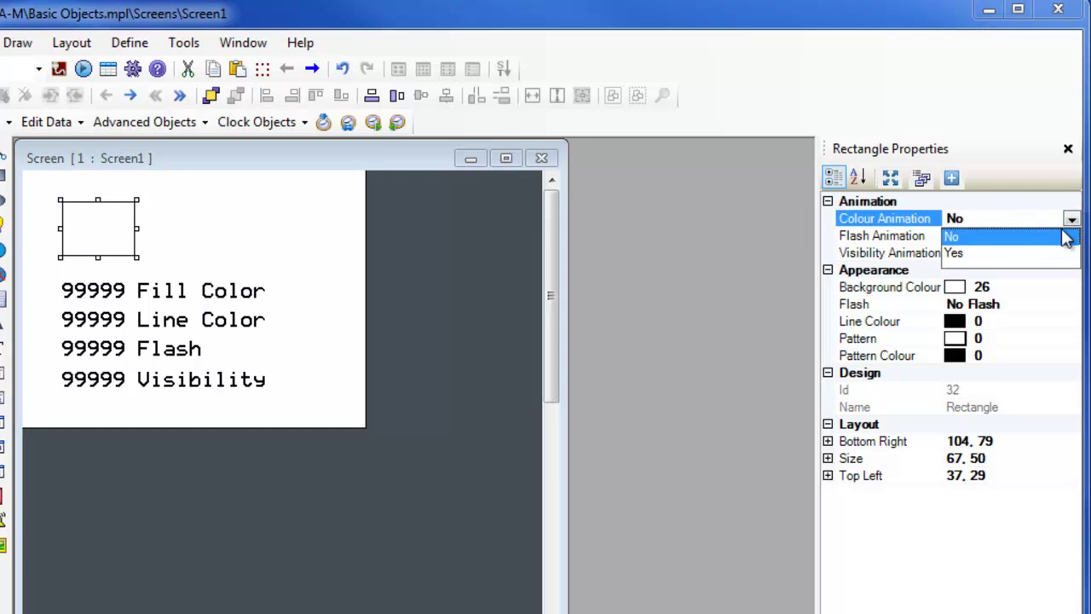
{"action": "left_click", "coordinate": [1055, 253]}
{"action": "left_click", "coordinate": [827, 236]}
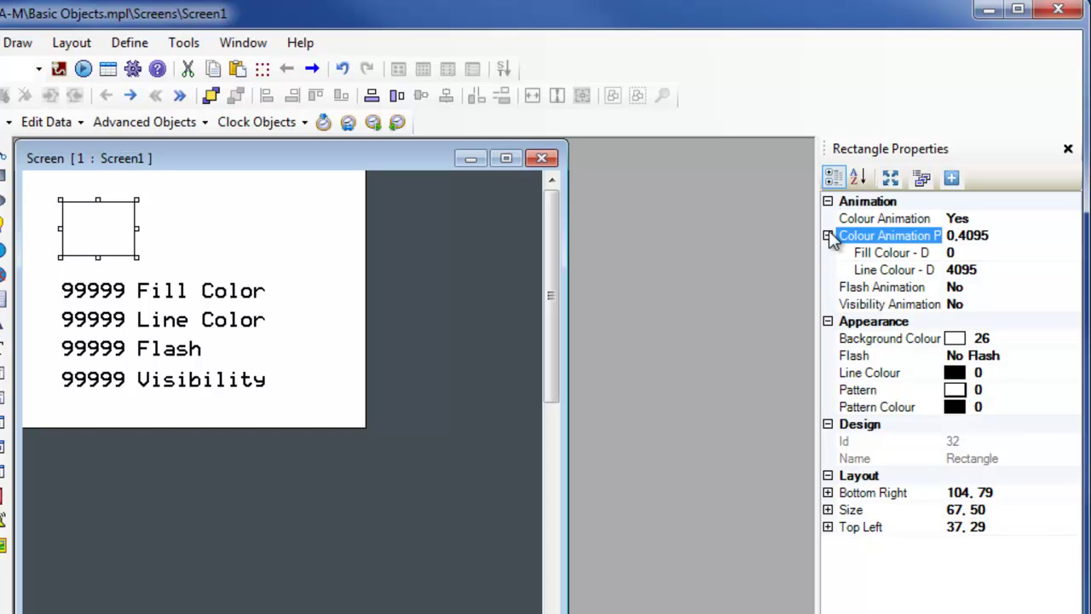
Step: Set the rectangle's Line Colour - D register to 1
{"action": "left_click", "coordinate": [979, 271]}
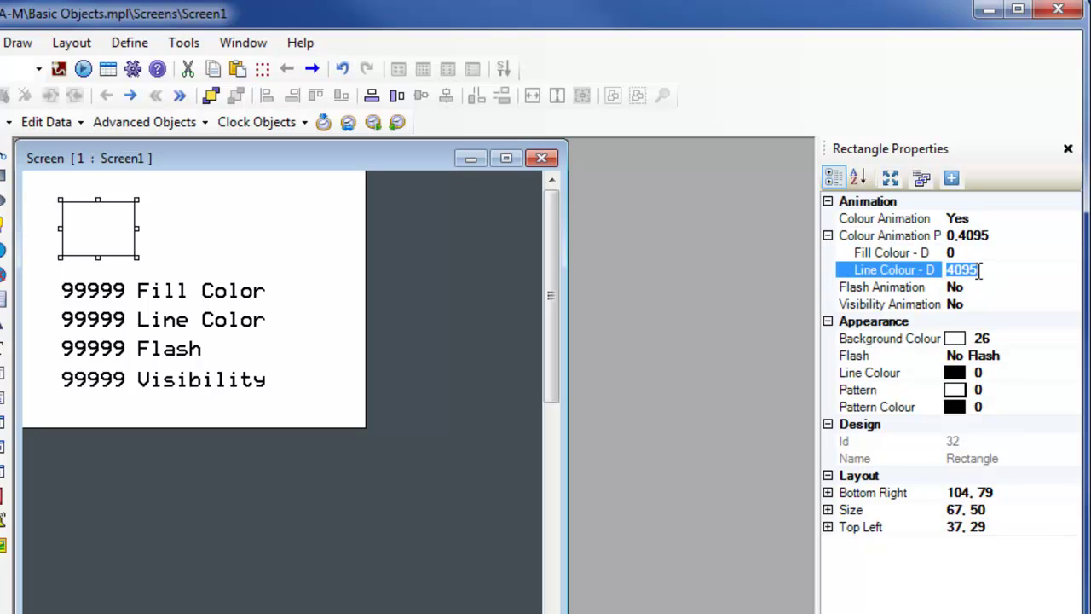
{"action": "type", "text": "1"}
{"action": "key", "text": "Return"}
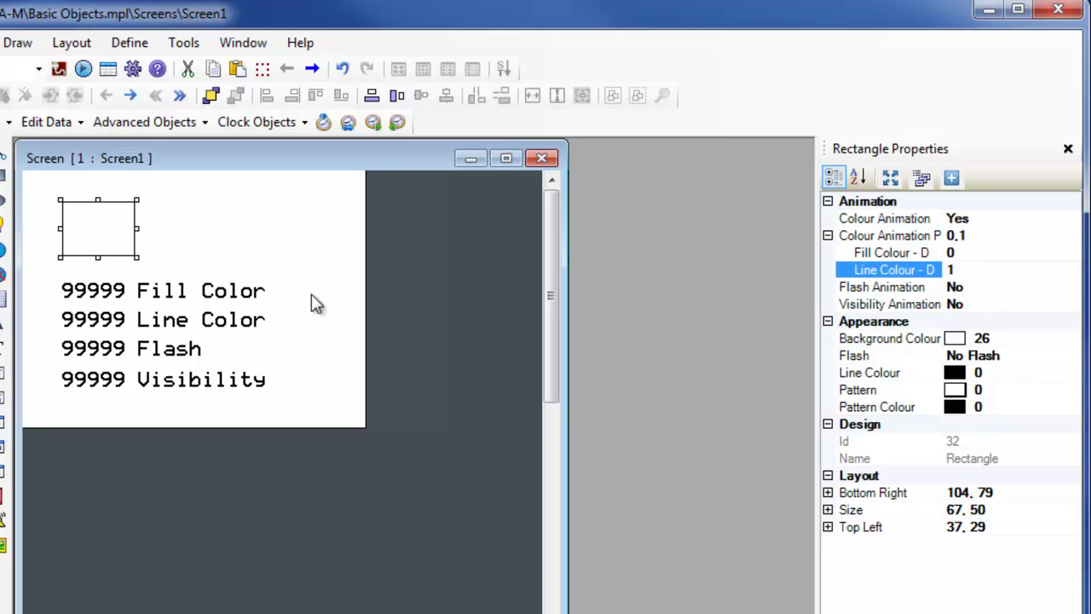
Step: Check the tags of the Fill Color and Line Color entries and start the offline simulation
{"action": "left_click", "coordinate": [111, 291]}
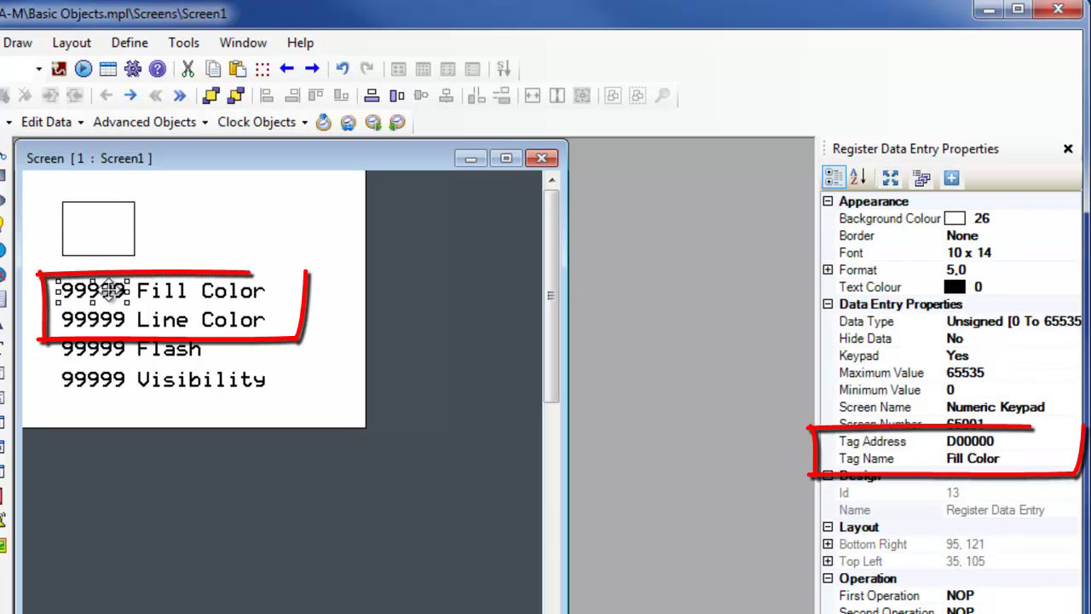
{"action": "left_click", "coordinate": [103, 318]}
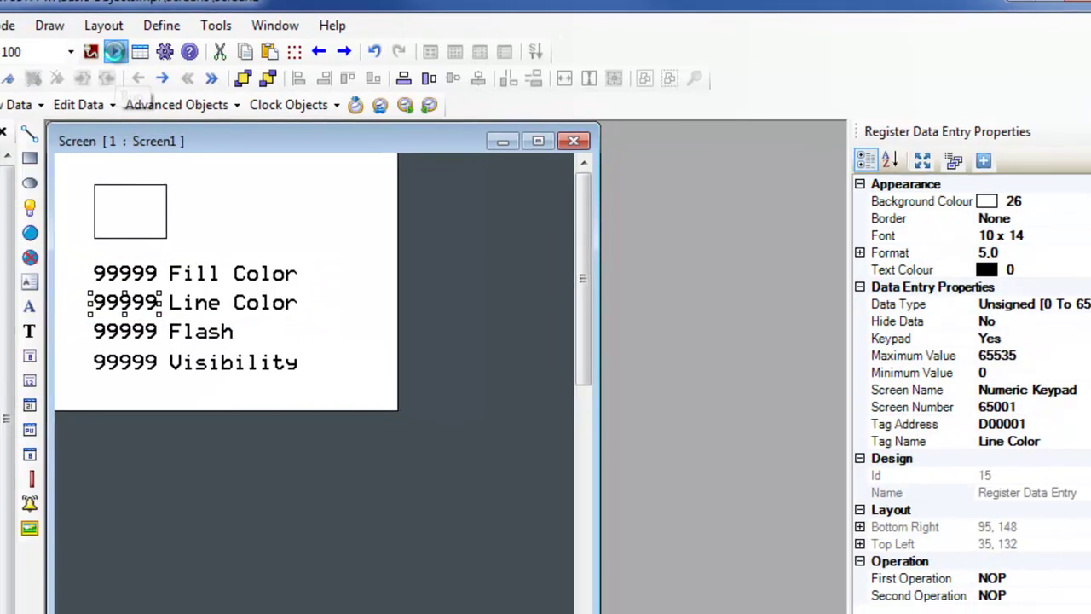
{"action": "left_click", "coordinate": [114, 51]}
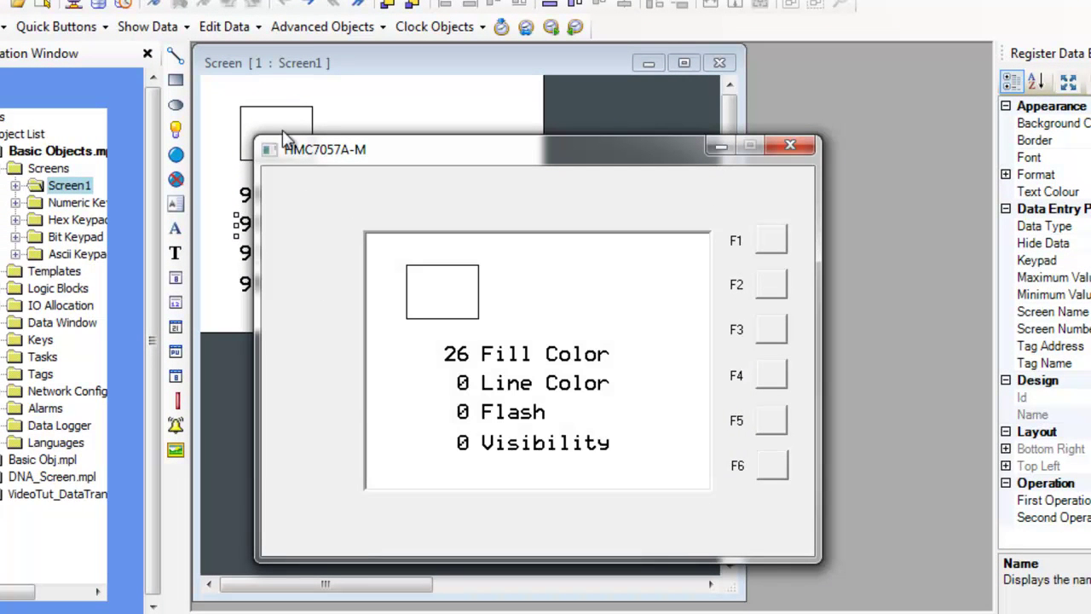
Step: In the simulator, enter Fill Color values 255, then 0, then 26
{"action": "left_click", "coordinate": [453, 355]}
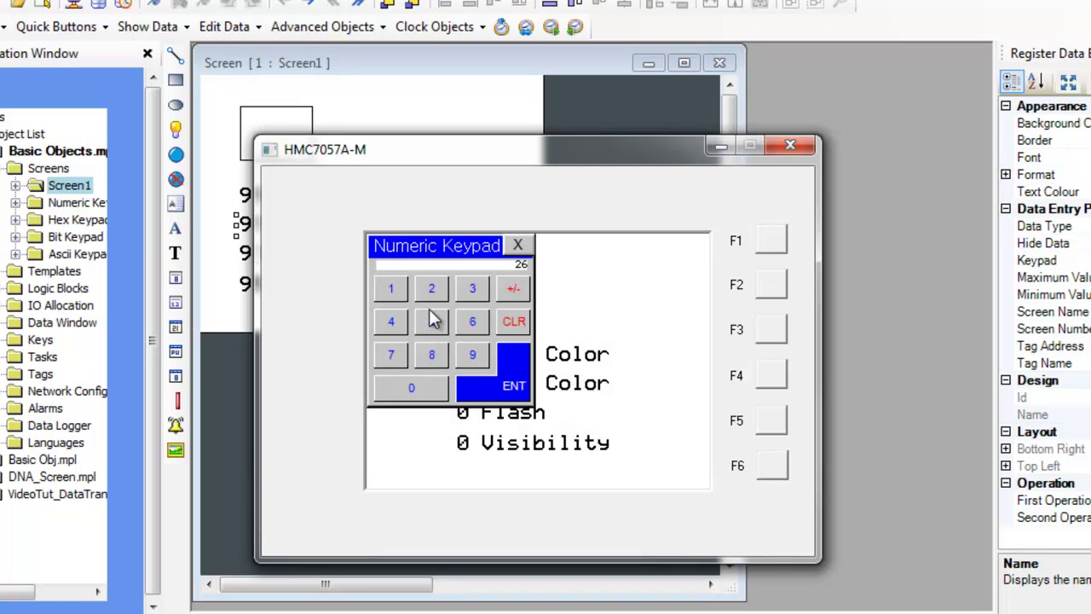
{"action": "left_click", "coordinate": [432, 289]}
{"action": "left_click", "coordinate": [433, 320]}
{"action": "left_click", "coordinate": [433, 320]}
{"action": "left_click", "coordinate": [512, 396]}
{"action": "left_click", "coordinate": [456, 363]}
{"action": "left_click", "coordinate": [433, 392]}
{"action": "left_click", "coordinate": [500, 393]}
{"action": "left_click", "coordinate": [465, 365]}
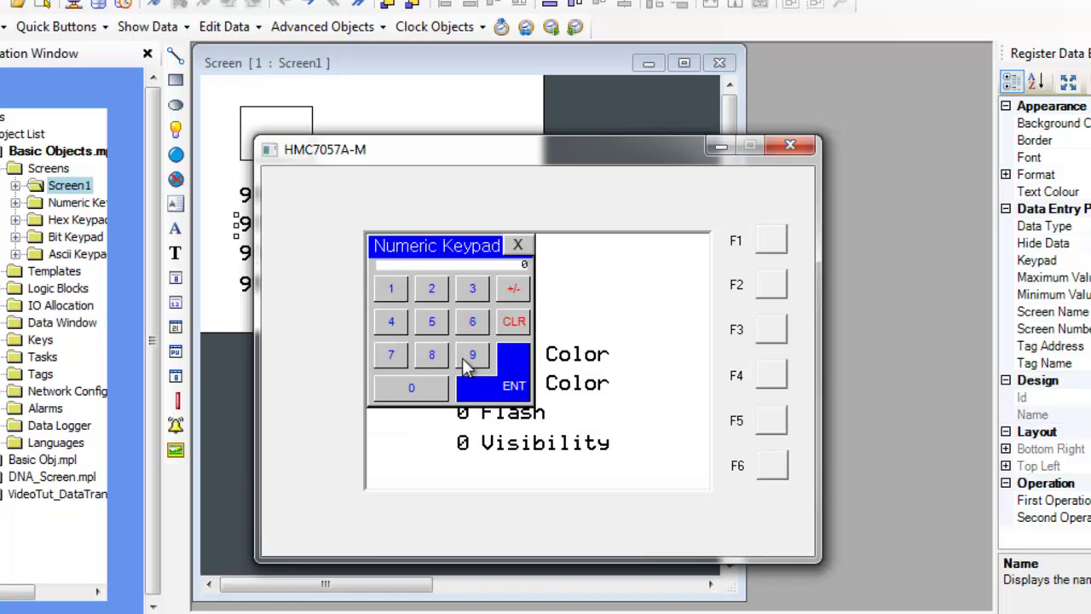
{"action": "left_click", "coordinate": [437, 291]}
{"action": "left_click", "coordinate": [519, 385]}
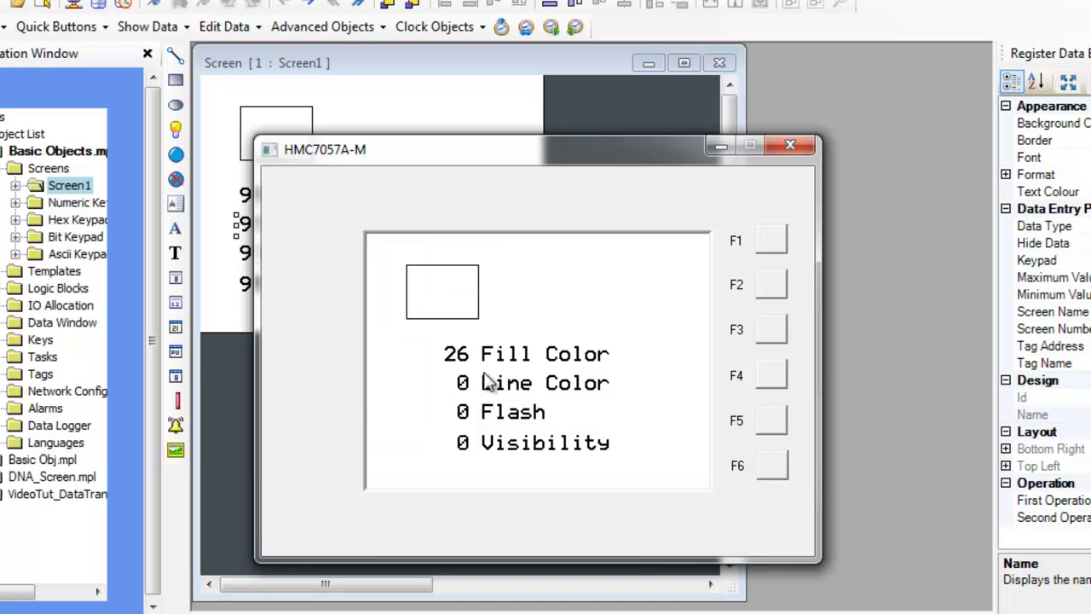
Step: Set the simulated Line Color value to 255
{"action": "left_click", "coordinate": [463, 388]}
{"action": "left_click", "coordinate": [431, 292]}
{"action": "left_click", "coordinate": [495, 383]}
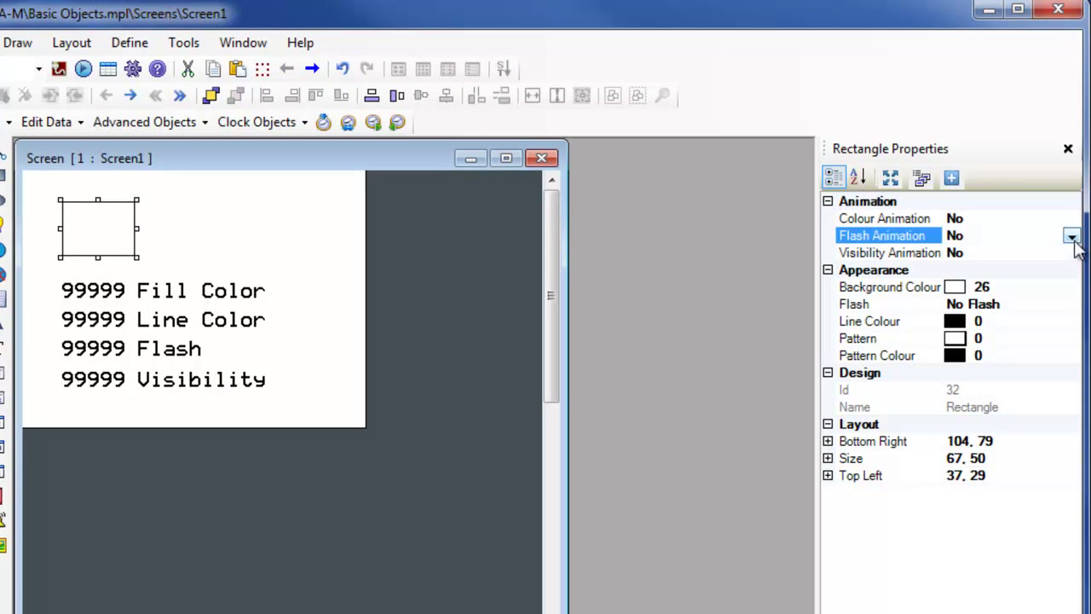
Step: Turn on the rectangle's Flash Animation and set its High Limit to 10
{"action": "left_click", "coordinate": [1071, 236]}
{"action": "left_click", "coordinate": [1049, 271]}
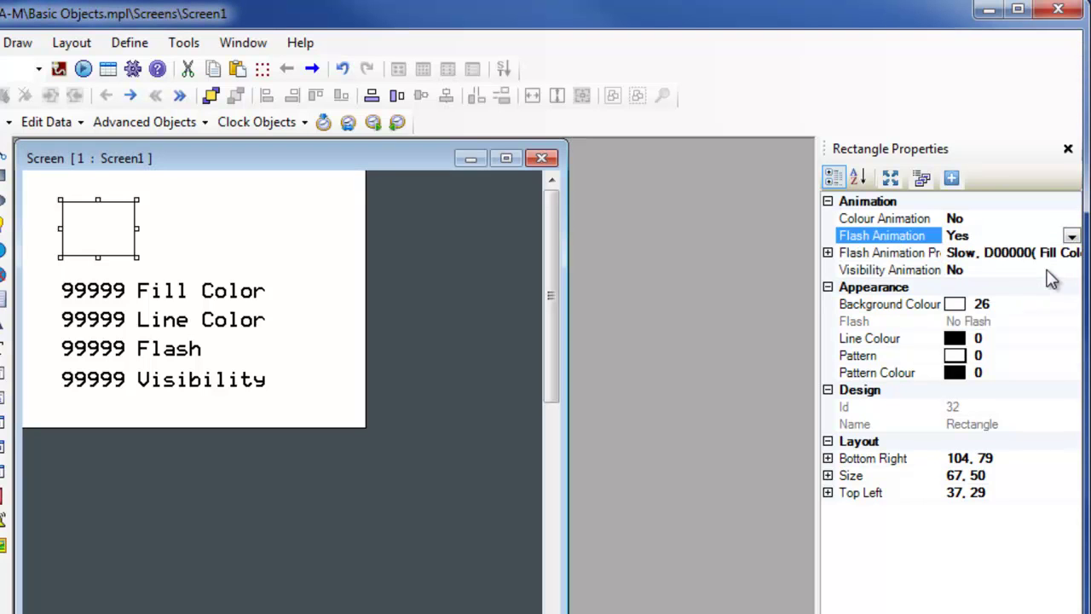
{"action": "left_click", "coordinate": [827, 253]}
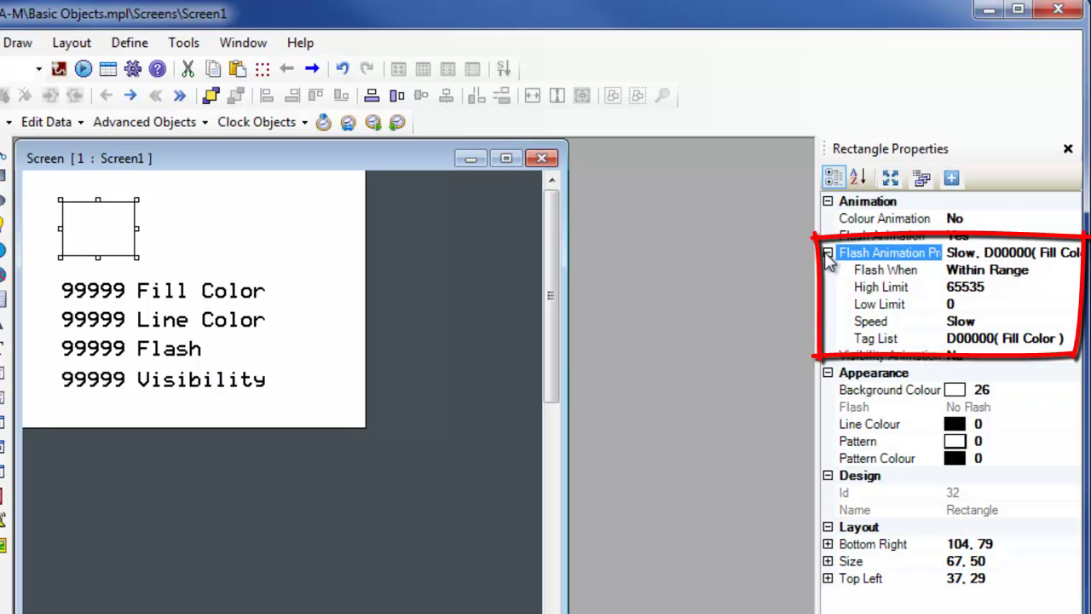
{"action": "left_click", "coordinate": [1002, 286]}
{"action": "type", "text": "10"}
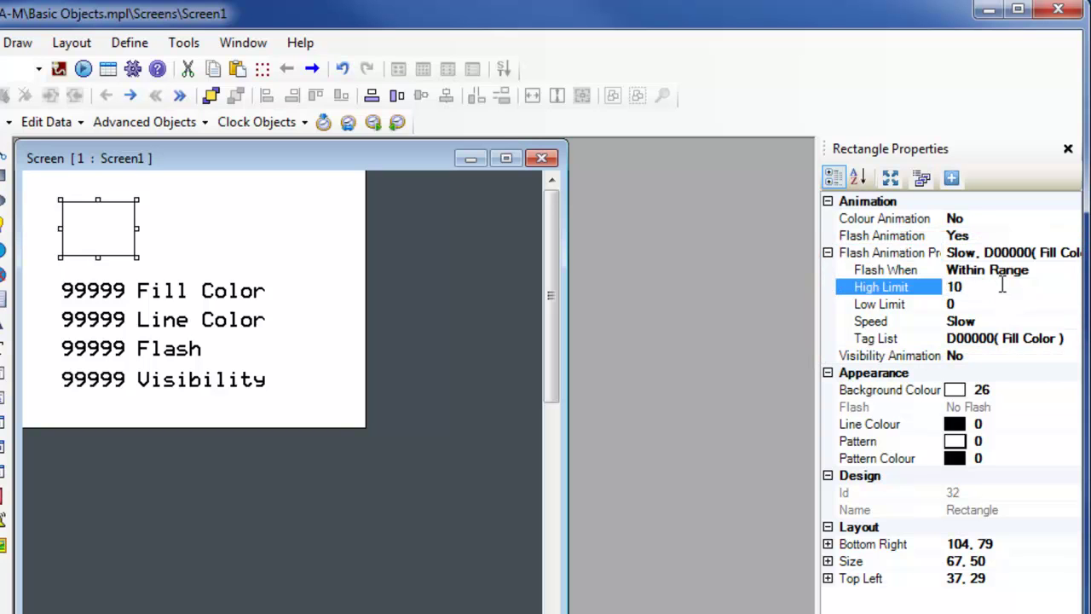
Step: Set the flash speed to Fast and drive it from tag D00005 (Animation - Flash)
{"action": "left_click", "coordinate": [1036, 322]}
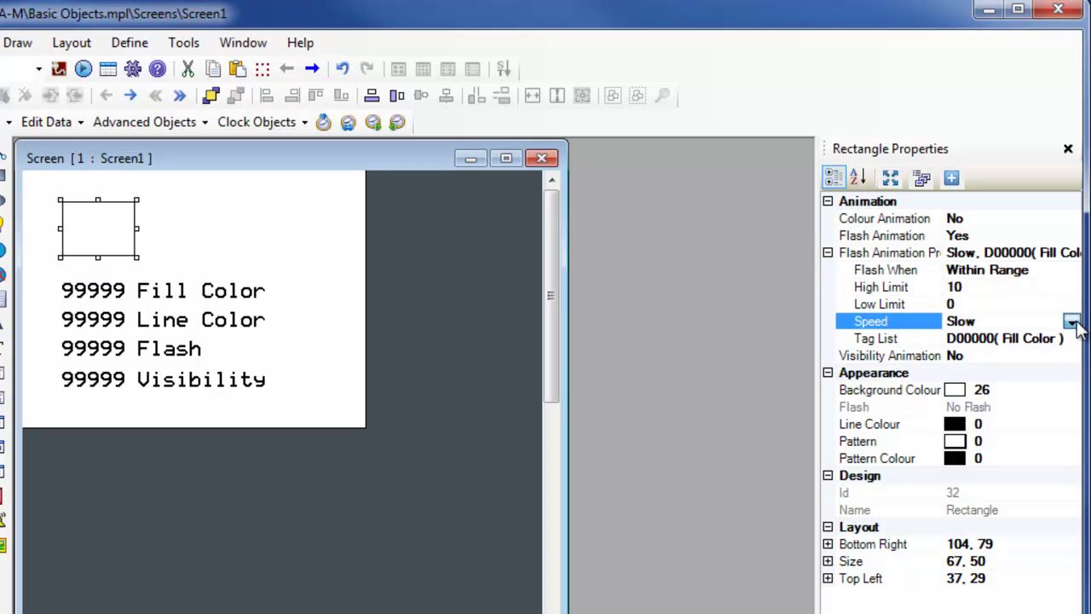
{"action": "left_click", "coordinate": [1072, 321]}
{"action": "left_click", "coordinate": [1025, 372]}
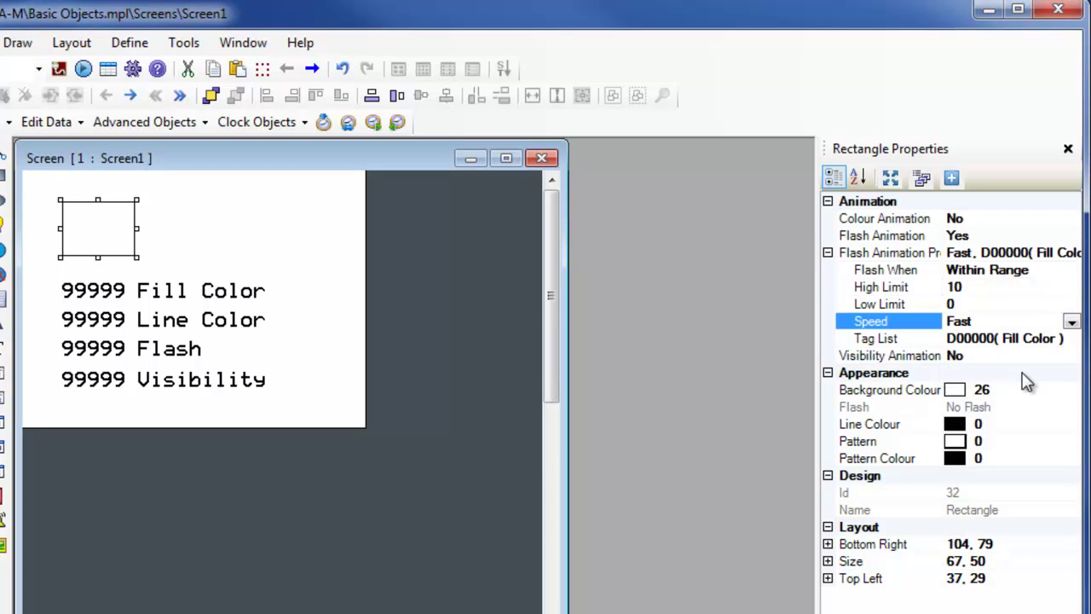
{"action": "left_click", "coordinate": [1070, 341]}
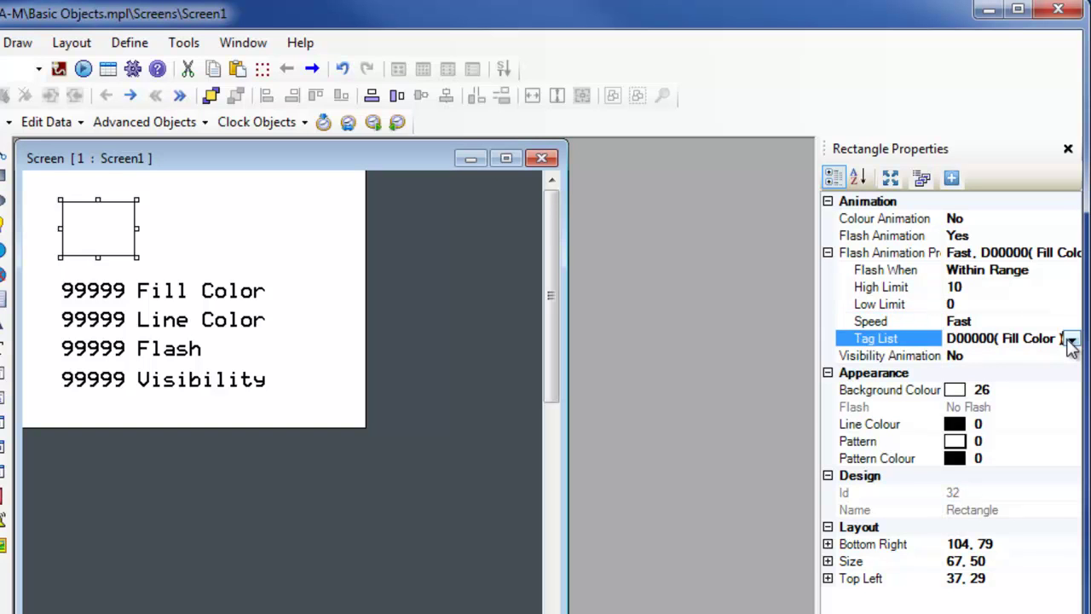
{"action": "left_click", "coordinate": [1072, 339]}
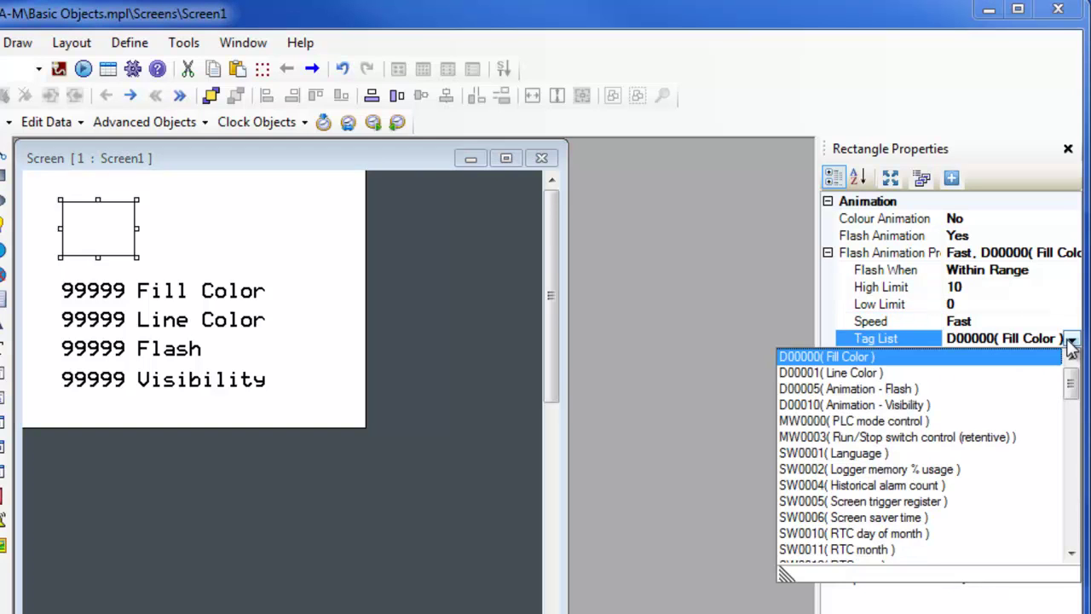
{"action": "left_click", "coordinate": [920, 390]}
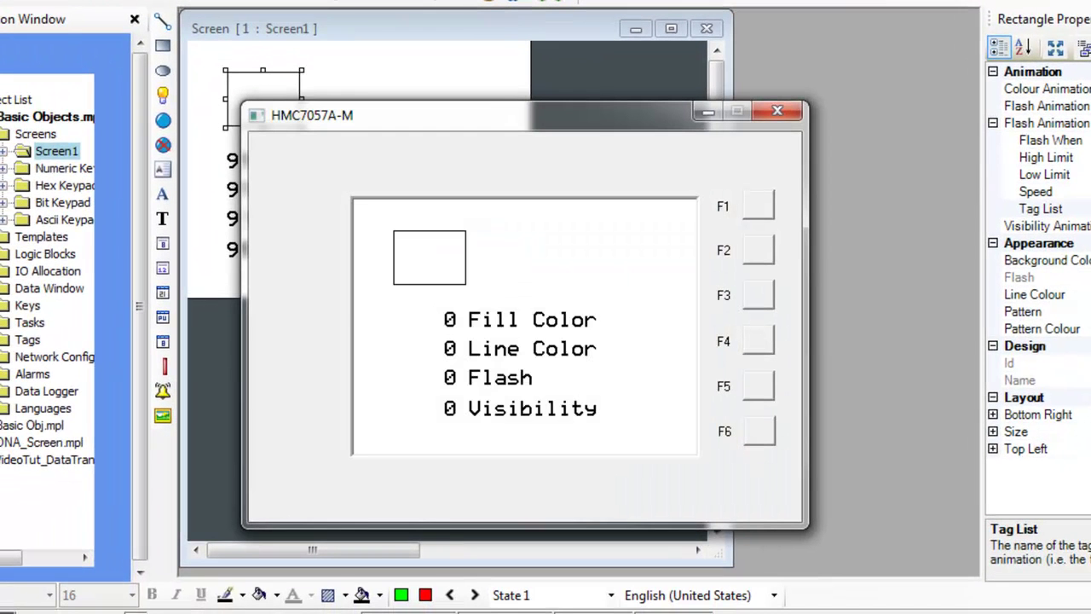
Step: Test the flashing by entering Flash values 8 and then 10 on the simulator's keypad
{"action": "left_click", "coordinate": [451, 378]}
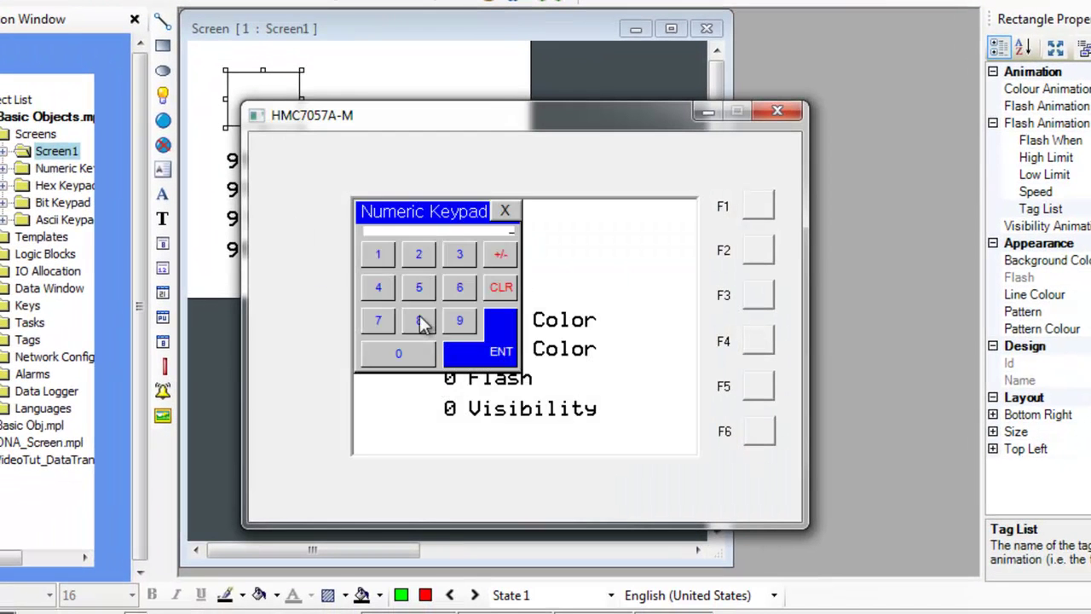
{"action": "left_click", "coordinate": [499, 354]}
{"action": "left_click", "coordinate": [456, 378]}
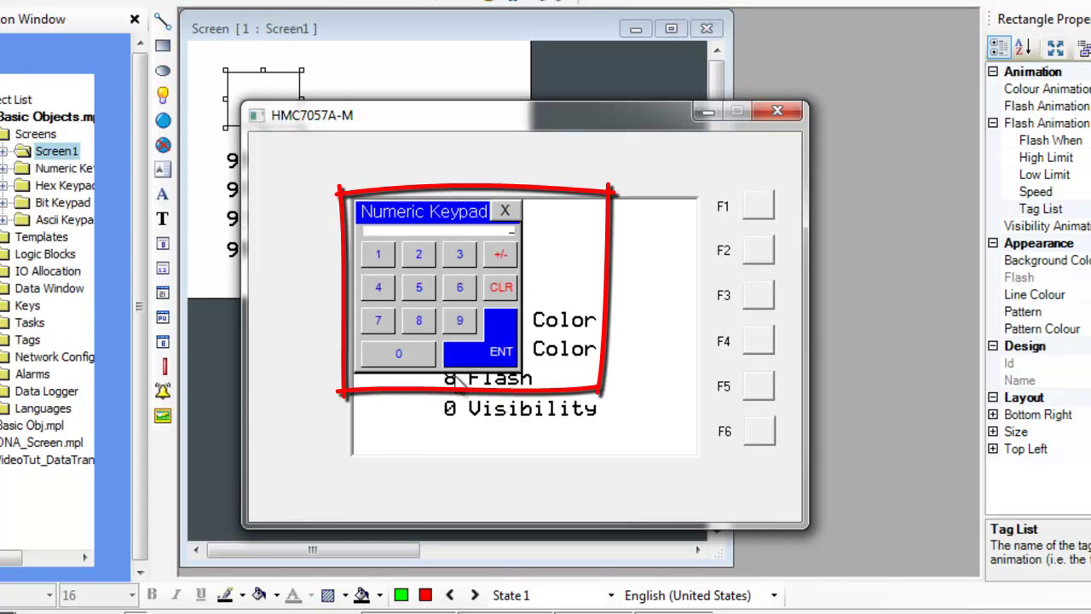
{"action": "left_click", "coordinate": [380, 262]}
{"action": "left_click", "coordinate": [398, 347]}
{"action": "left_click", "coordinate": [490, 358]}
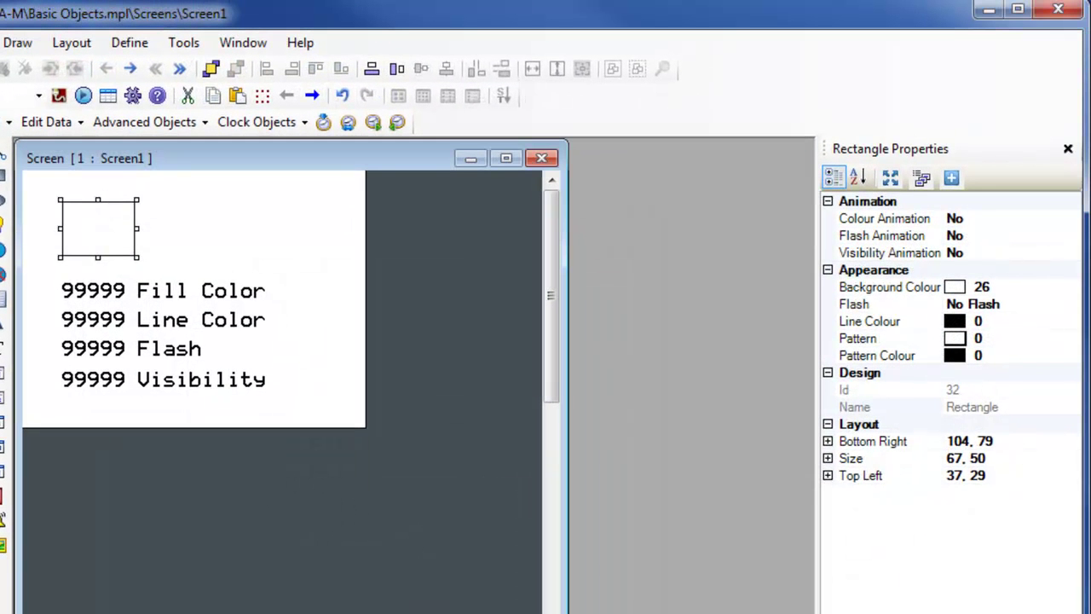
Step: Turn on the rectangle's visibility animation and set its High Limit to 10
{"action": "left_click", "coordinate": [1067, 253]}
{"action": "left_click", "coordinate": [1071, 253]}
{"action": "left_click", "coordinate": [1059, 296]}
{"action": "left_click", "coordinate": [827, 270]}
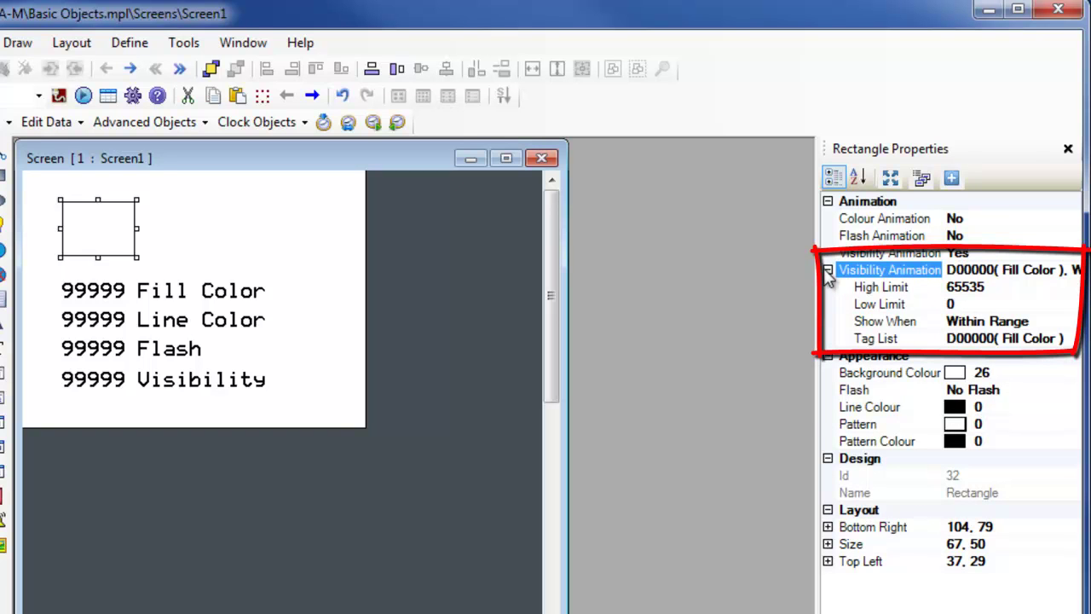
{"action": "left_click", "coordinate": [996, 288]}
{"action": "type", "text": "10"}
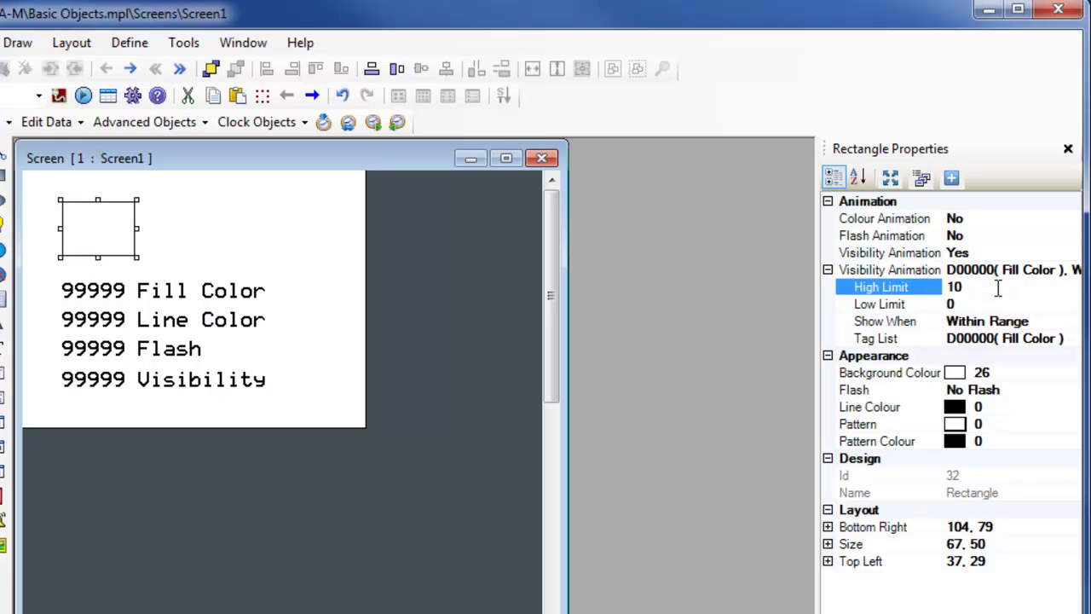
Step: Drive the visibility animation from the D00010 Animation - Visibility tag
{"action": "left_click", "coordinate": [1060, 339]}
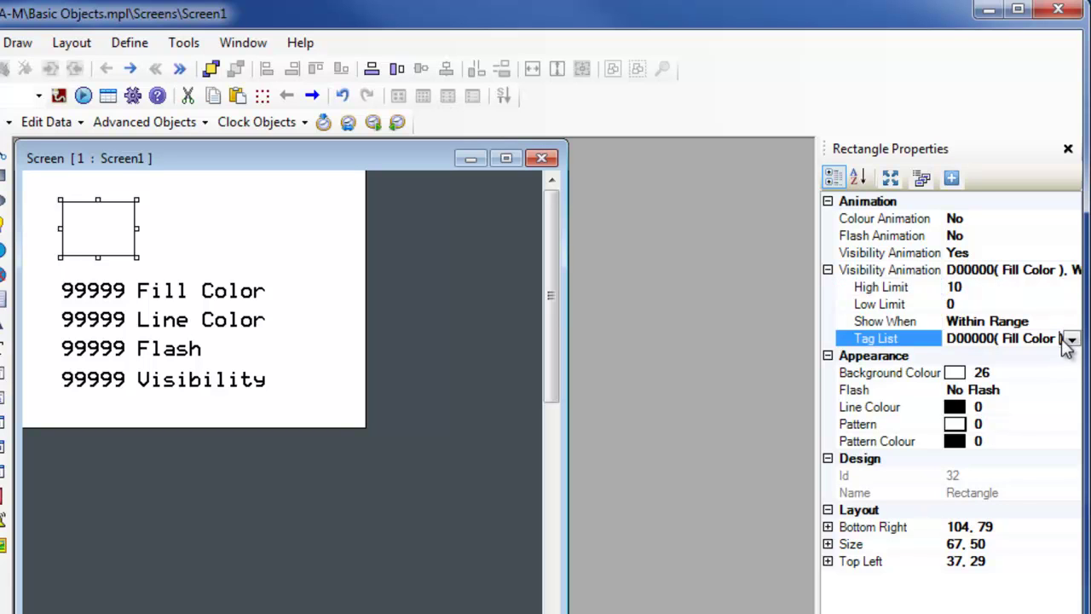
{"action": "left_click", "coordinate": [1072, 340]}
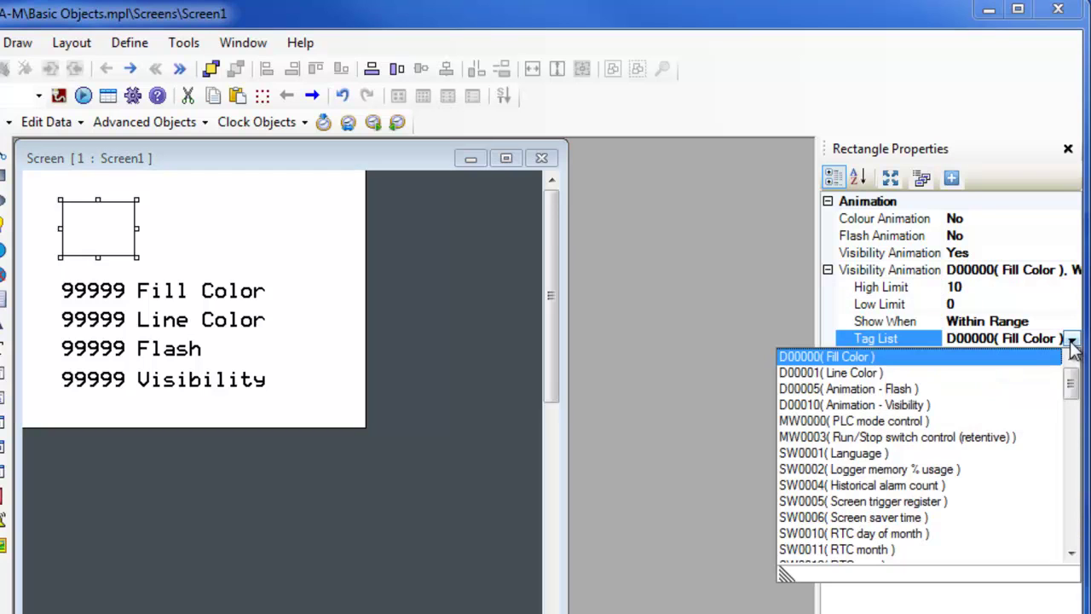
{"action": "left_click", "coordinate": [942, 406]}
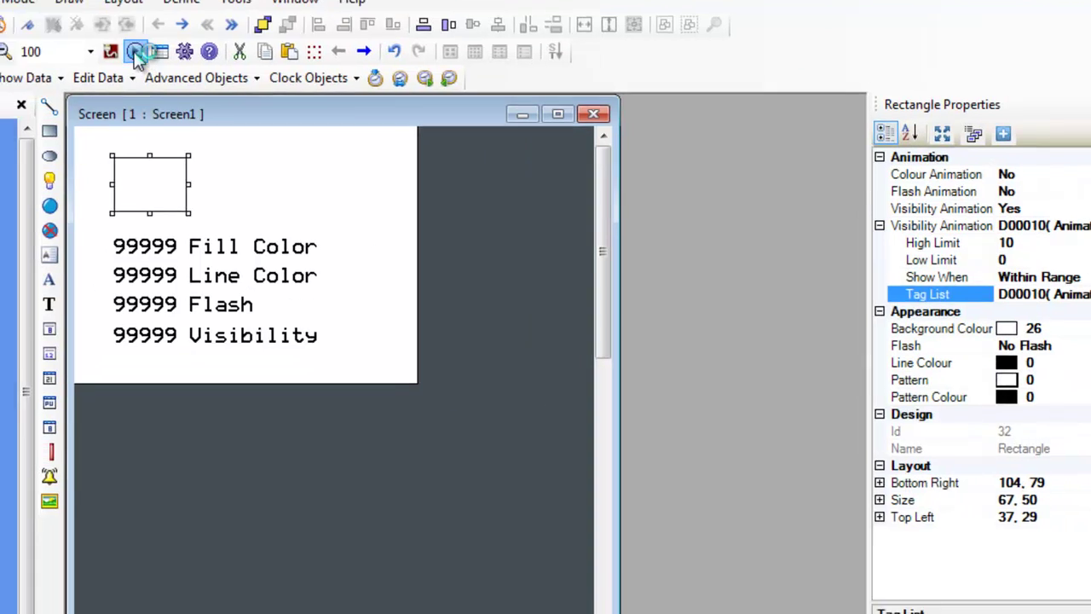
Step: Start the offline simulation and set the Visibility value to 5, then 0
{"action": "left_click", "coordinate": [83, 95]}
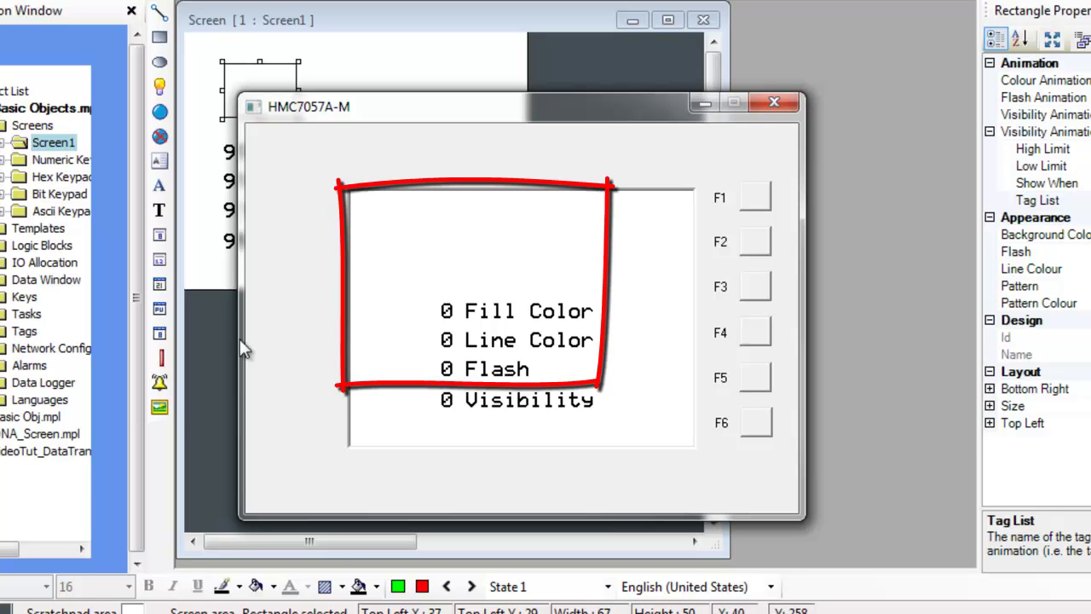
{"action": "left_click", "coordinate": [443, 404]}
{"action": "left_click", "coordinate": [415, 278]}
{"action": "left_click", "coordinate": [498, 336]}
{"action": "left_click", "coordinate": [447, 404]}
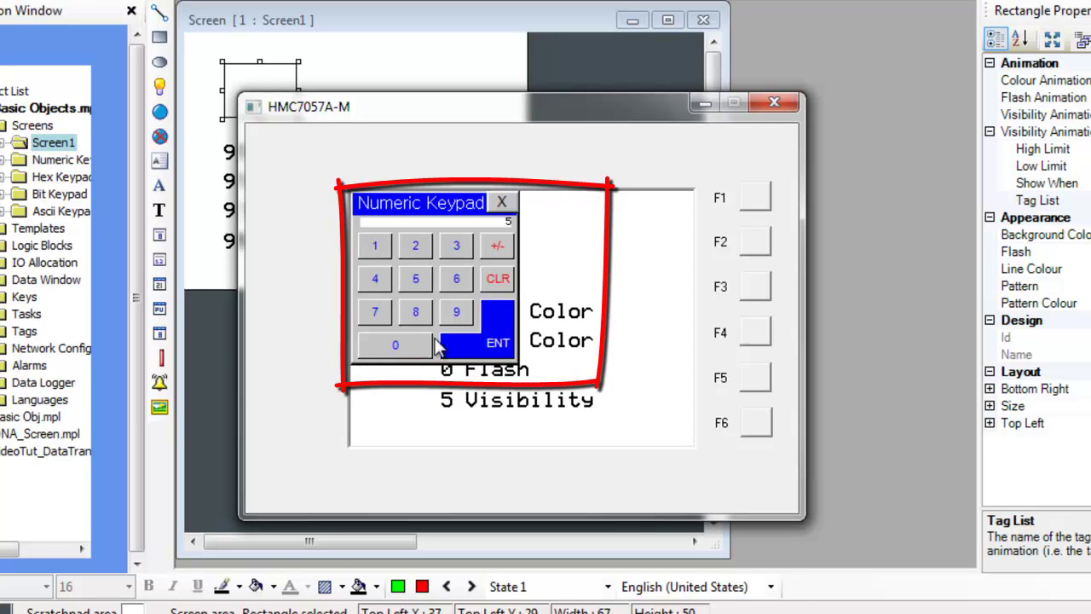
{"action": "left_click", "coordinate": [431, 346]}
{"action": "left_click", "coordinate": [494, 344]}
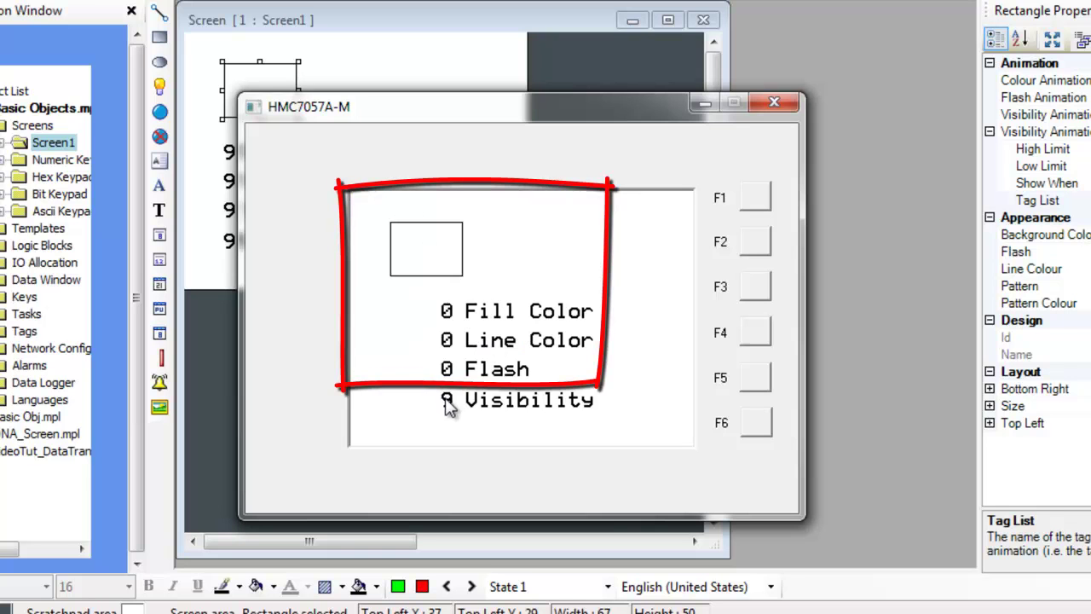
Step: Set the Visibility value to 10 so the rectangle disappears
{"action": "left_click", "coordinate": [447, 406]}
{"action": "left_click", "coordinate": [380, 254]}
{"action": "left_click", "coordinate": [430, 345]}
{"action": "left_click", "coordinate": [495, 344]}
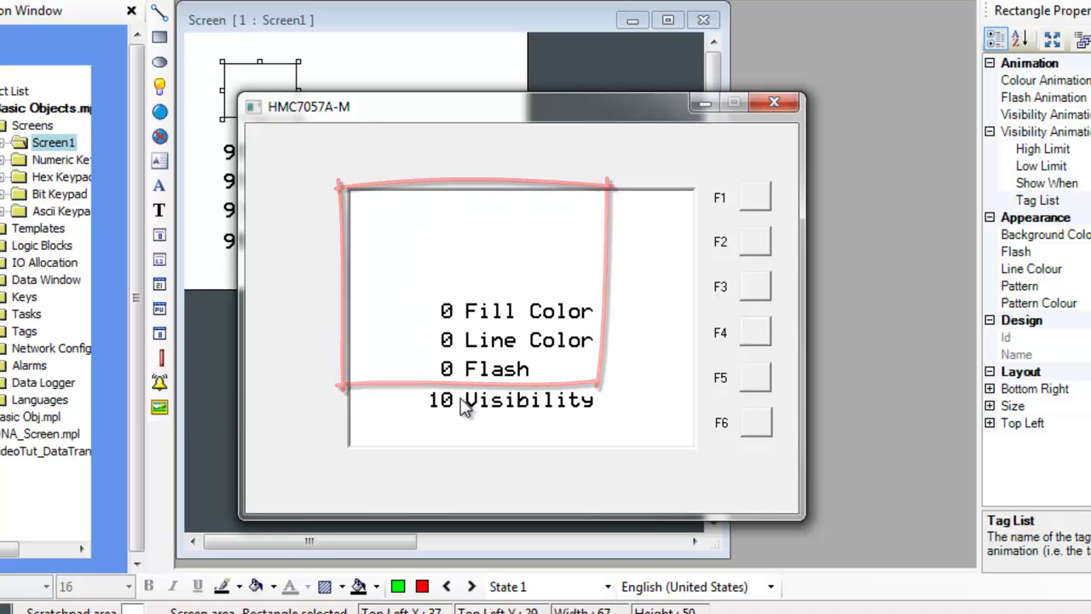